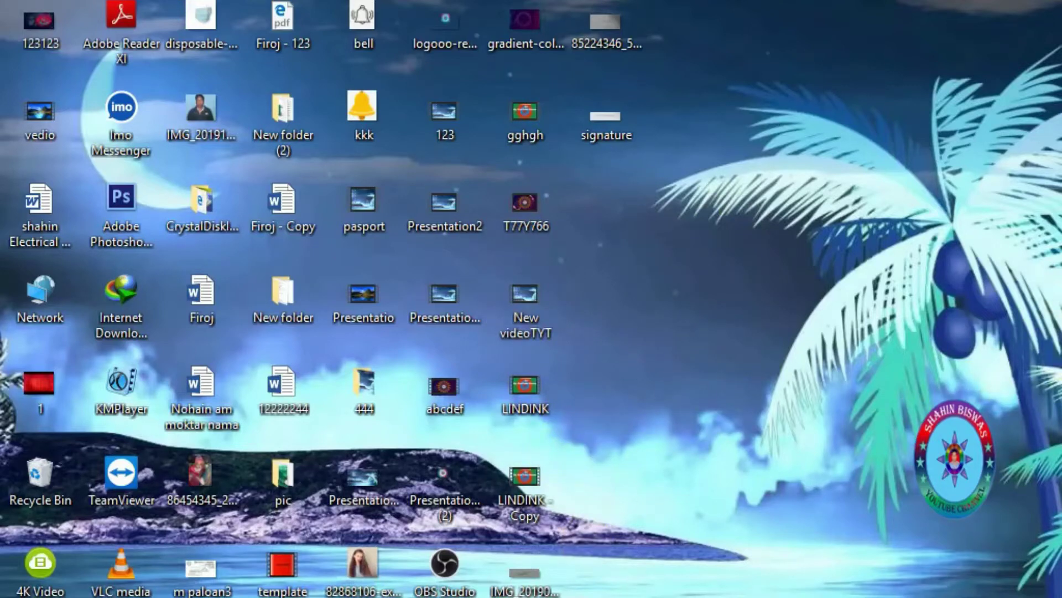
- Close Untitled-1 and the signature photo document, discarding changes to both
{"action": "mouse_move", "coordinate": [331, 597]}
{"action": "left_click", "coordinate": [343, 575]}
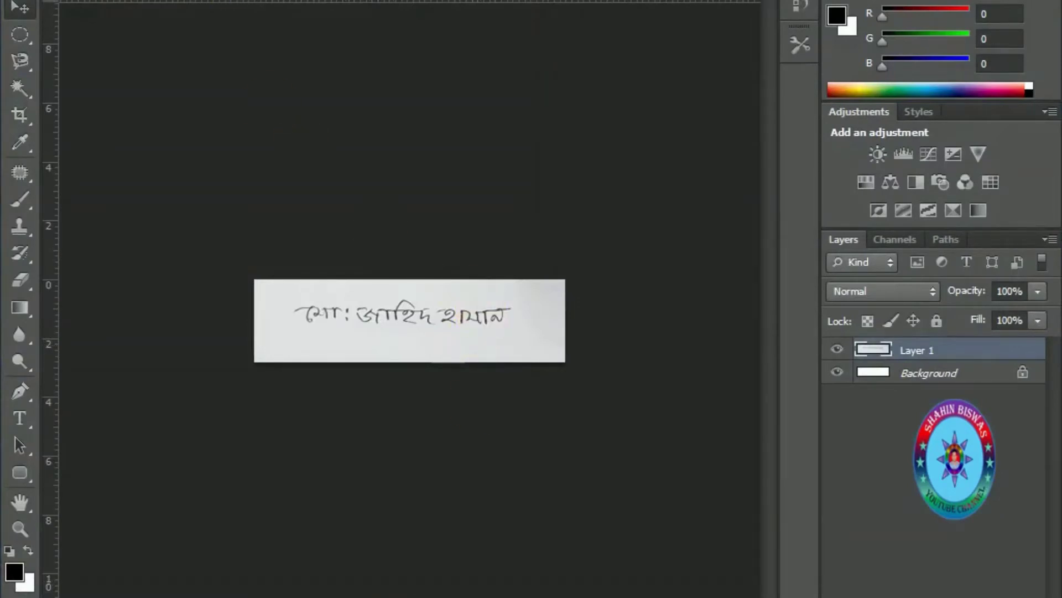
{"action": "key", "text": "ctrl+w"}
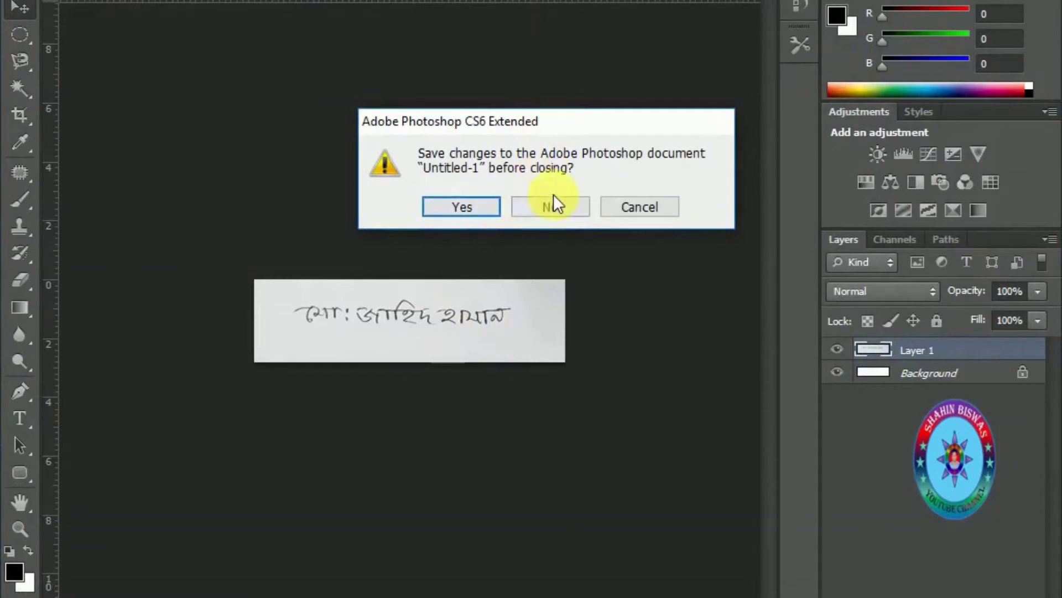
{"action": "left_click", "coordinate": [432, 207]}
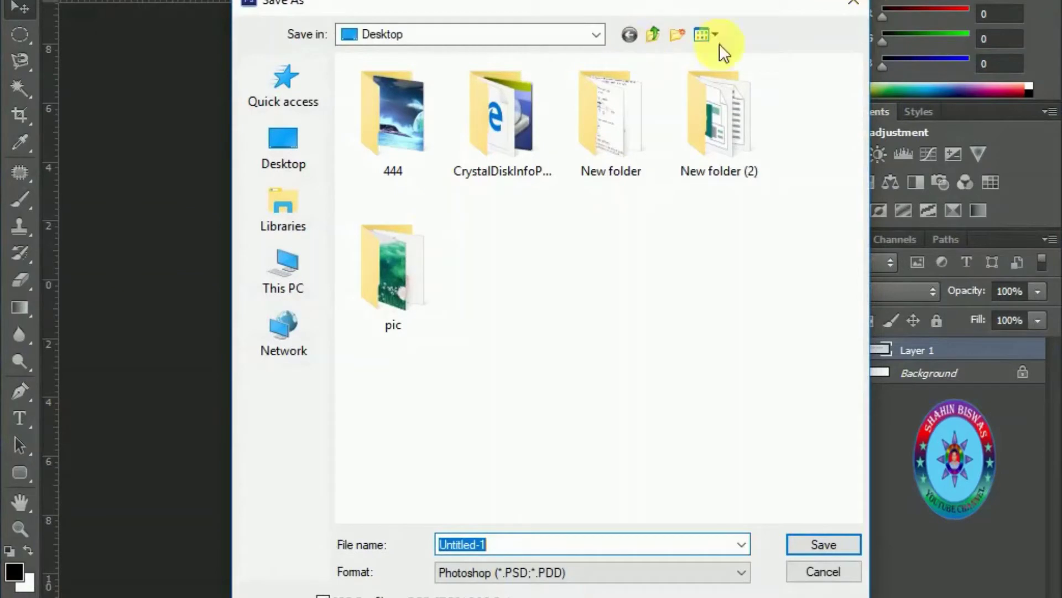
{"action": "left_click", "coordinate": [862, 2]}
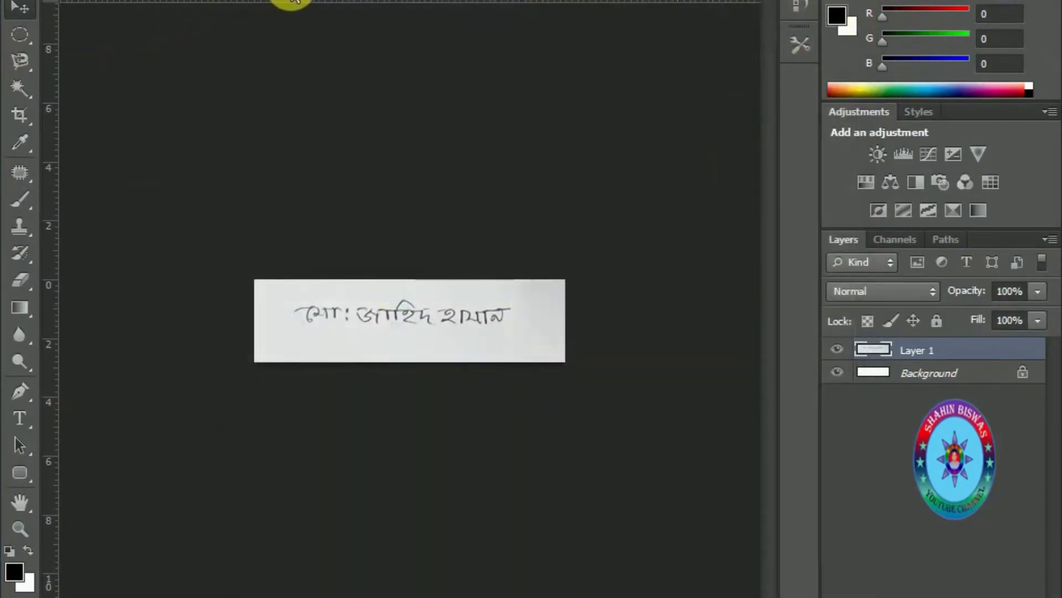
{"action": "left_click", "coordinate": [295, 0]}
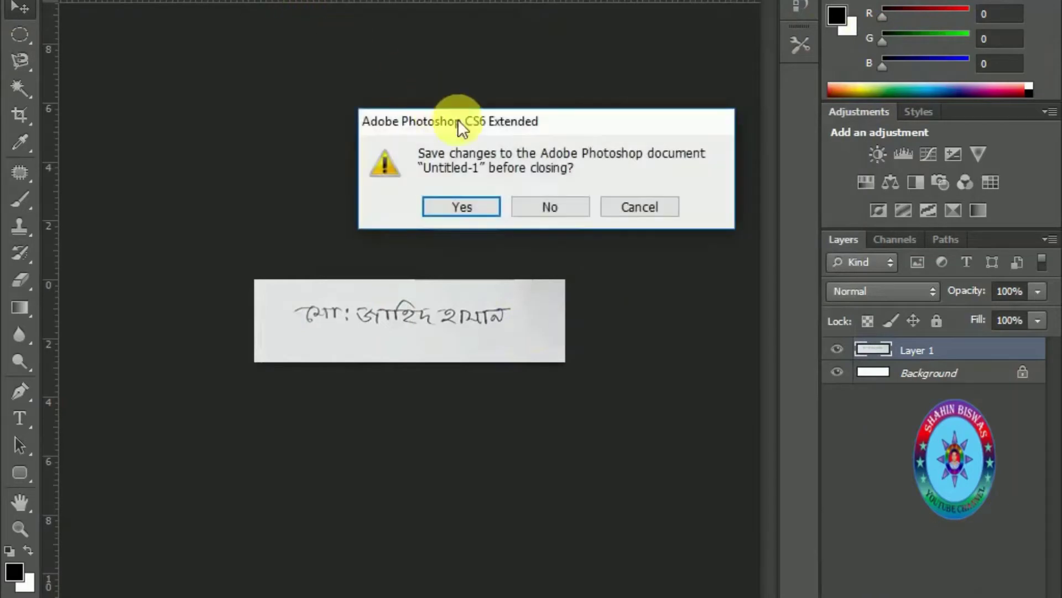
{"action": "left_click", "coordinate": [523, 201]}
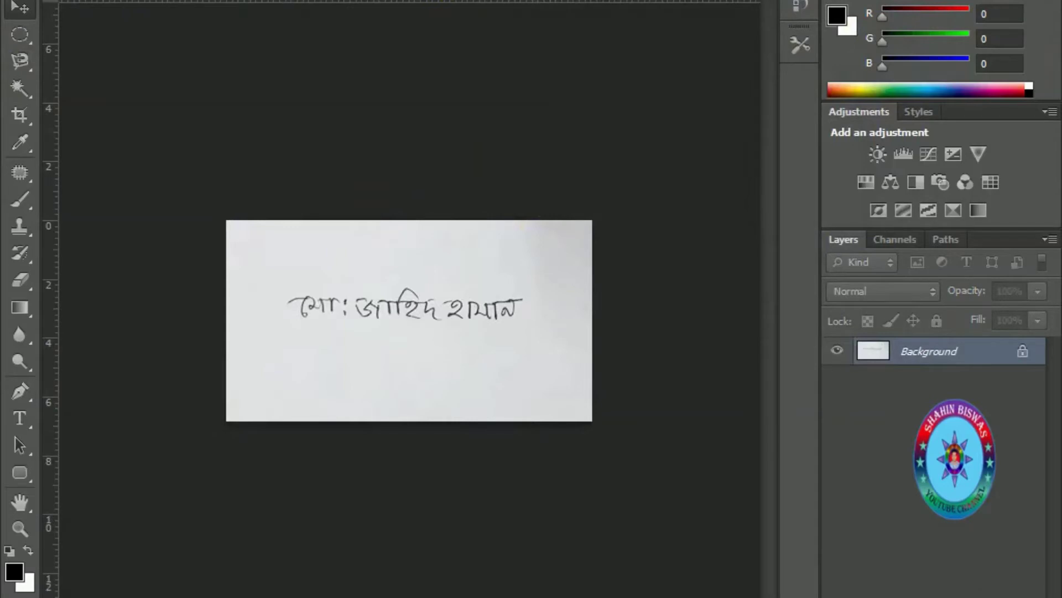
{"action": "left_click", "coordinate": [471, 2]}
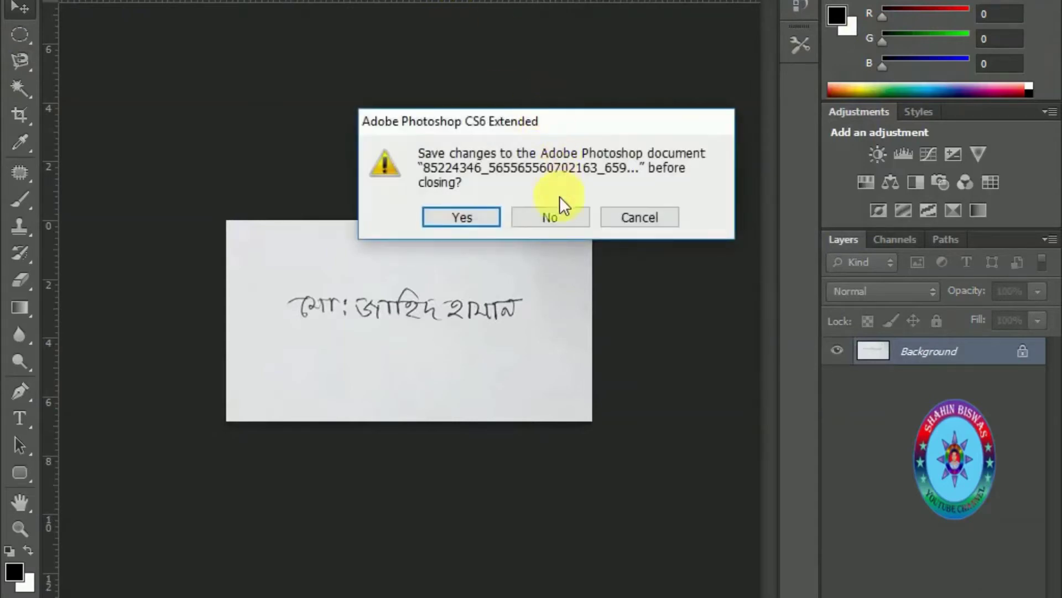
{"action": "left_click", "coordinate": [562, 214]}
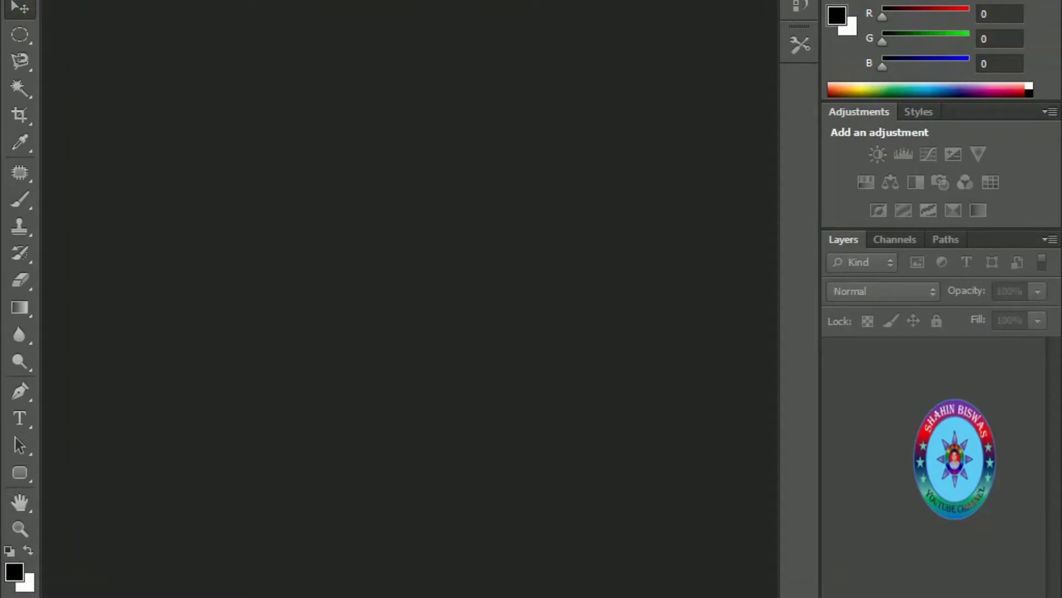
- Start a new document and set its width to 300 pixels
{"action": "left_click", "coordinate": [55, 0]}
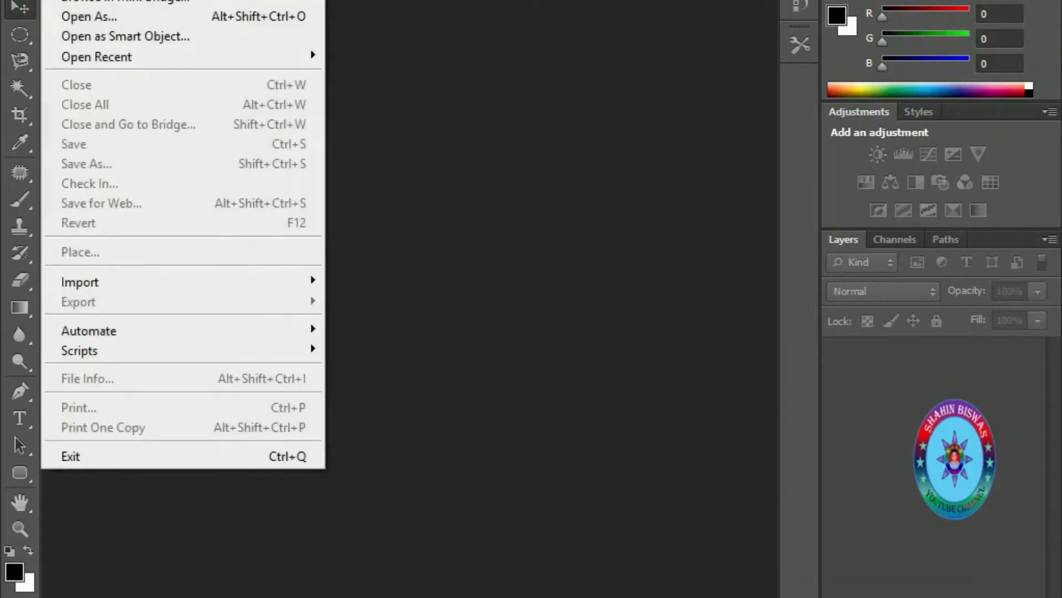
{"action": "left_click", "coordinate": [105, 0]}
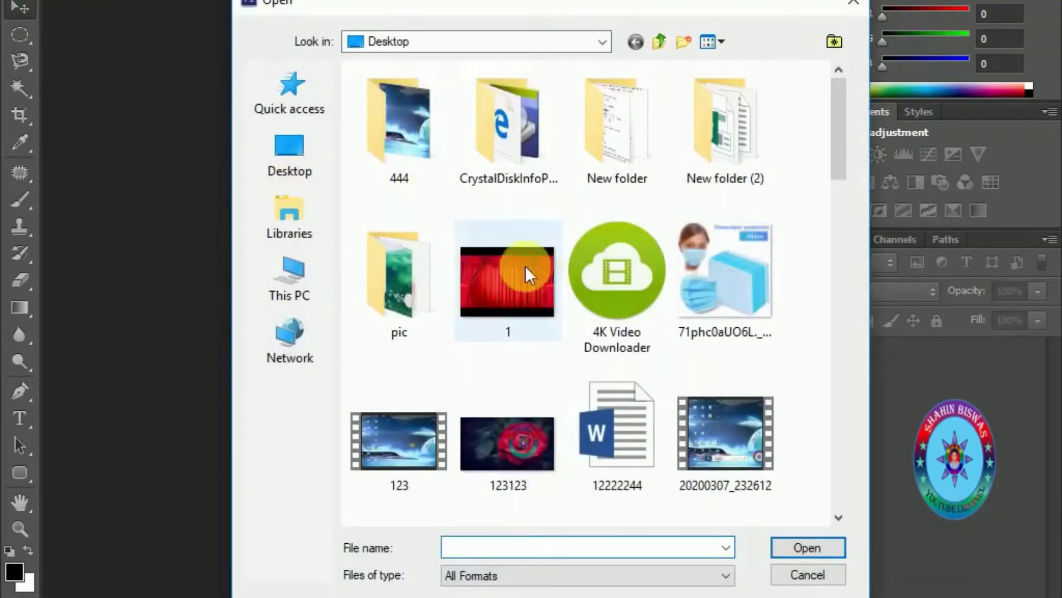
{"action": "left_click", "coordinate": [853, 2]}
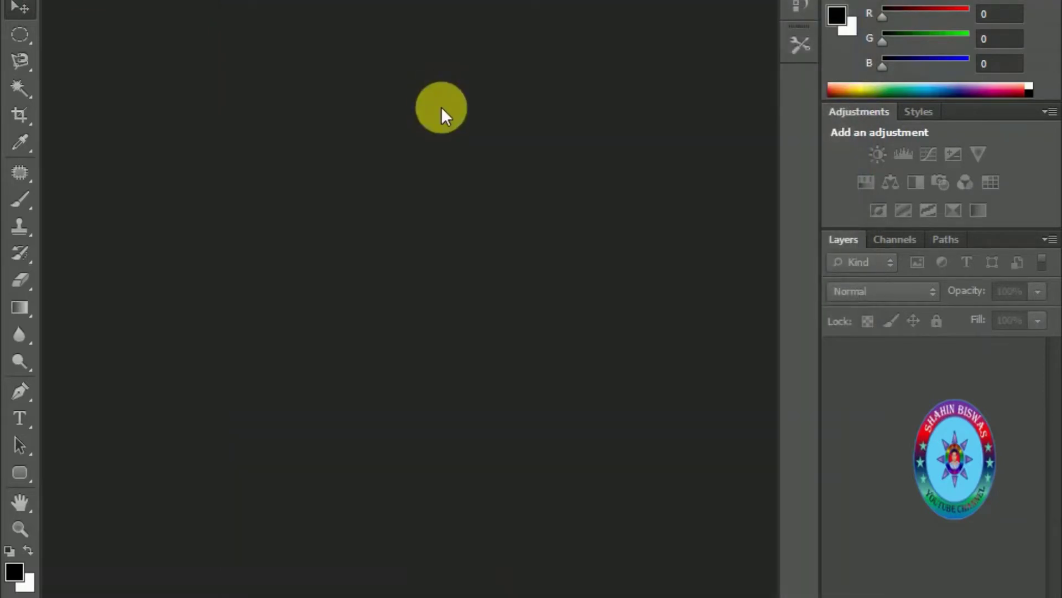
{"action": "key", "text": "ctrl+n"}
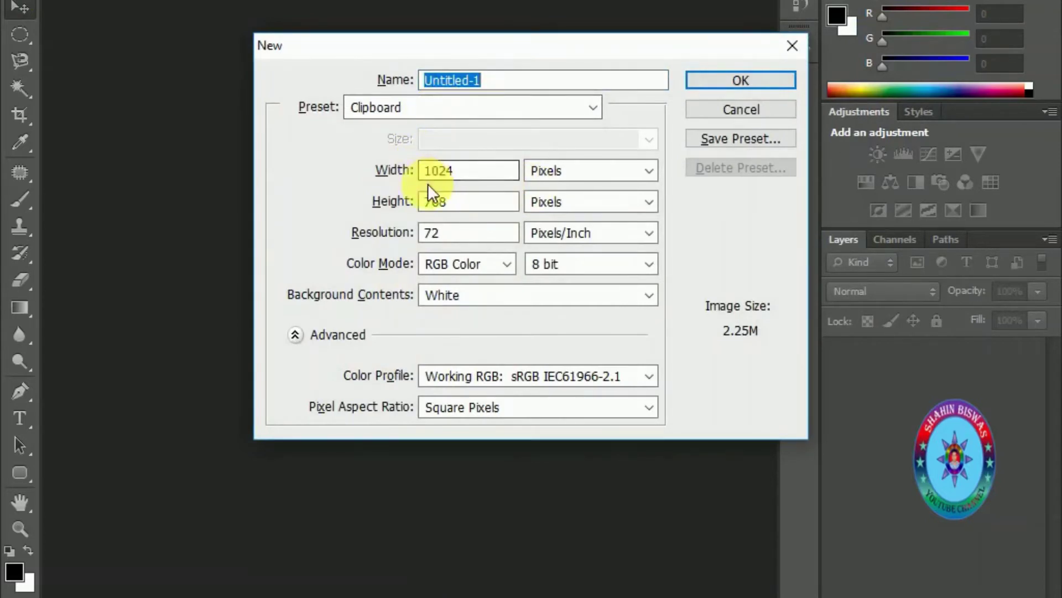
{"action": "left_click", "coordinate": [477, 178]}
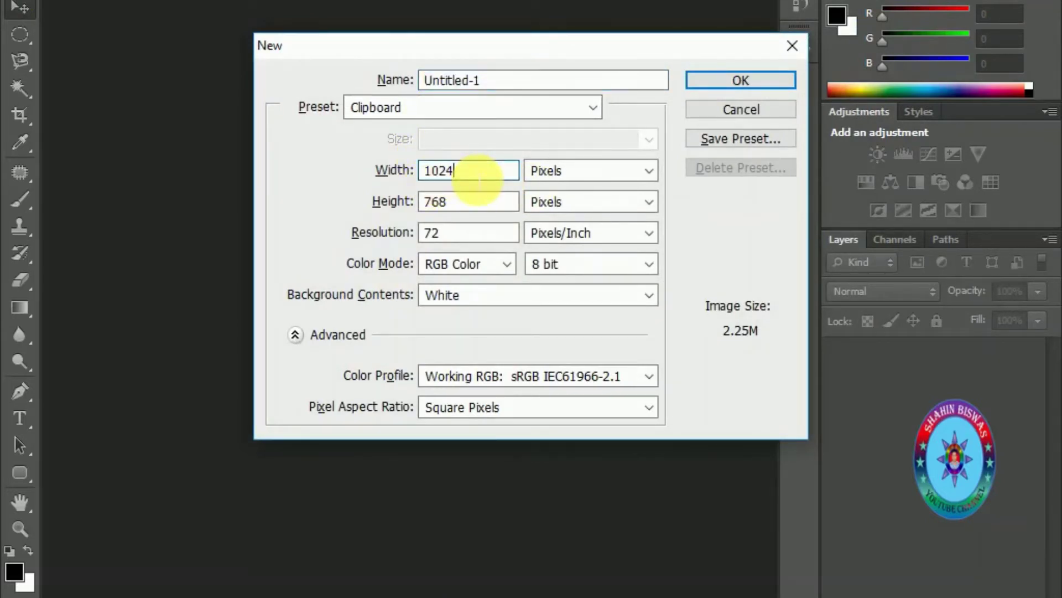
{"action": "key", "text": "BackSpace"}
{"action": "key", "text": "BackSpace"}
{"action": "key", "text": "BackSpace"}
{"action": "key", "text": "BackSpace"}
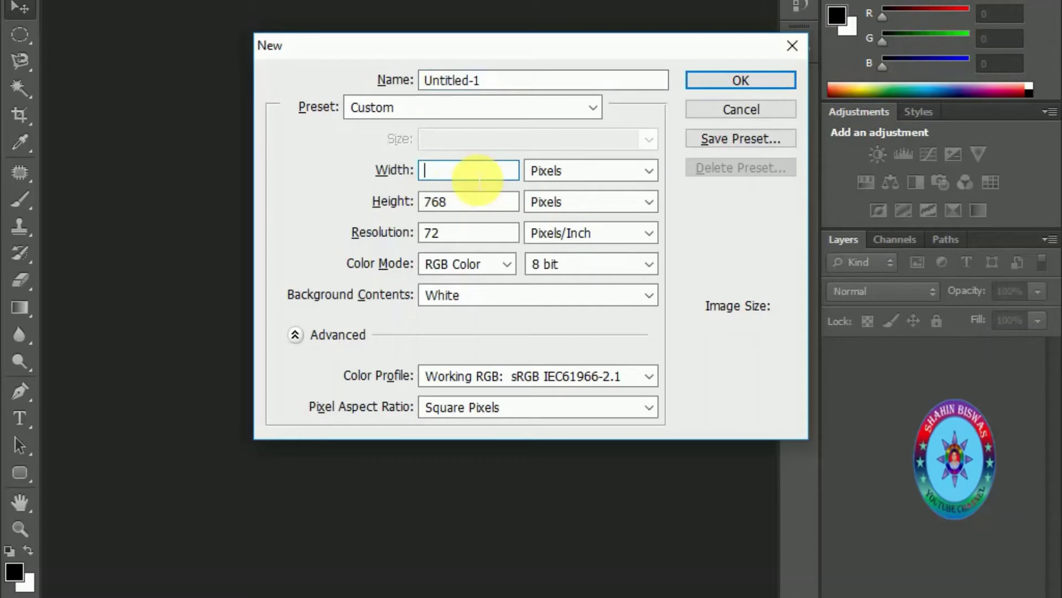
{"action": "type", "text": "300"}
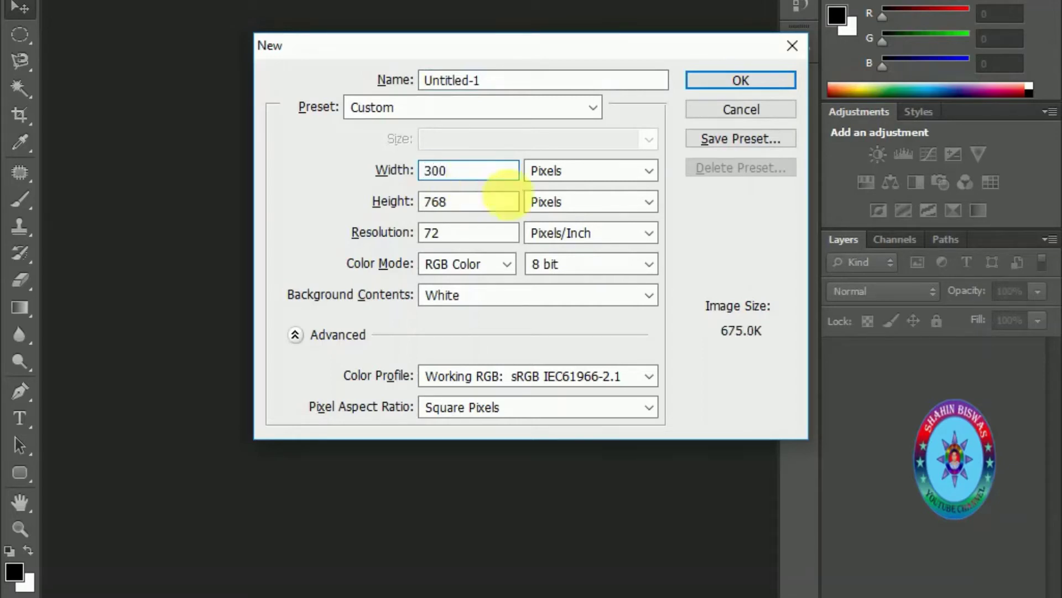
{"action": "left_click", "coordinate": [616, 175]}
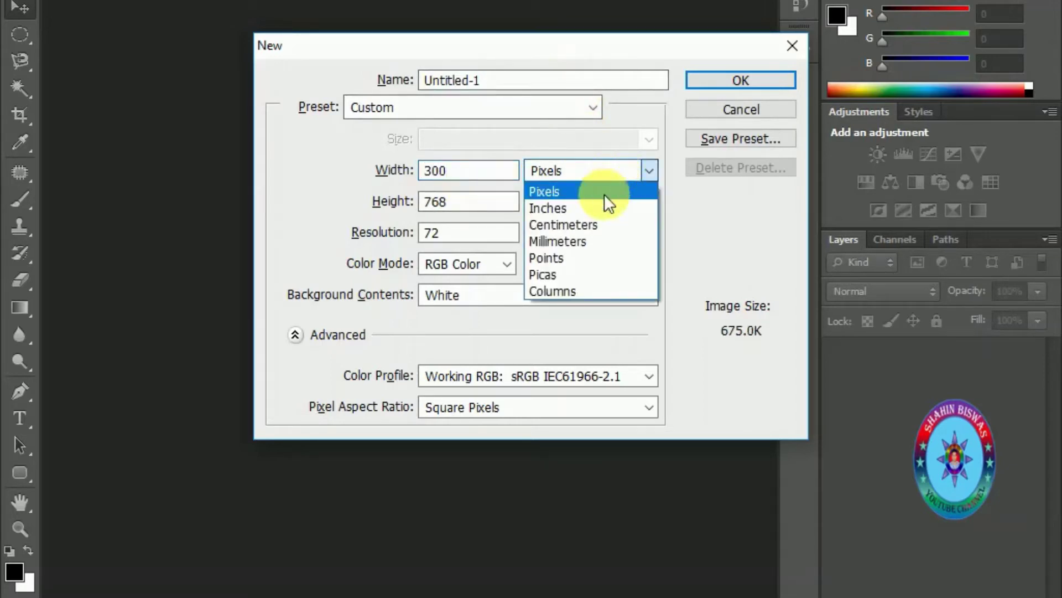
{"action": "left_click", "coordinate": [596, 192]}
- Set the height to 80 pixels and resolution to 300 pixels/inch, then create the document
{"action": "left_click", "coordinate": [498, 207]}
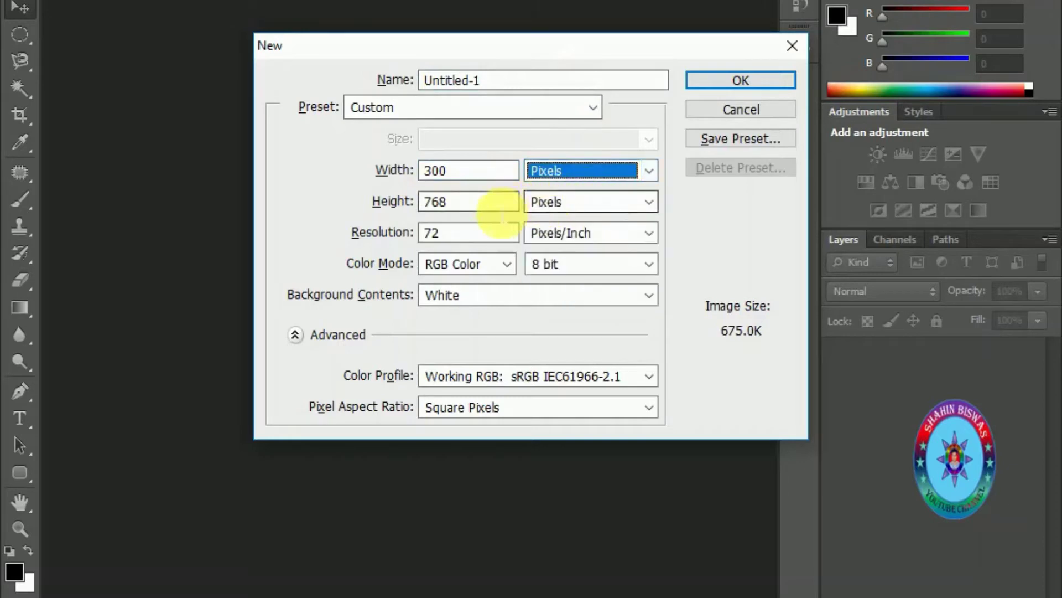
{"action": "key", "text": "BackSpace"}
{"action": "key", "text": "BackSpace"}
{"action": "key", "text": "BackSpace"}
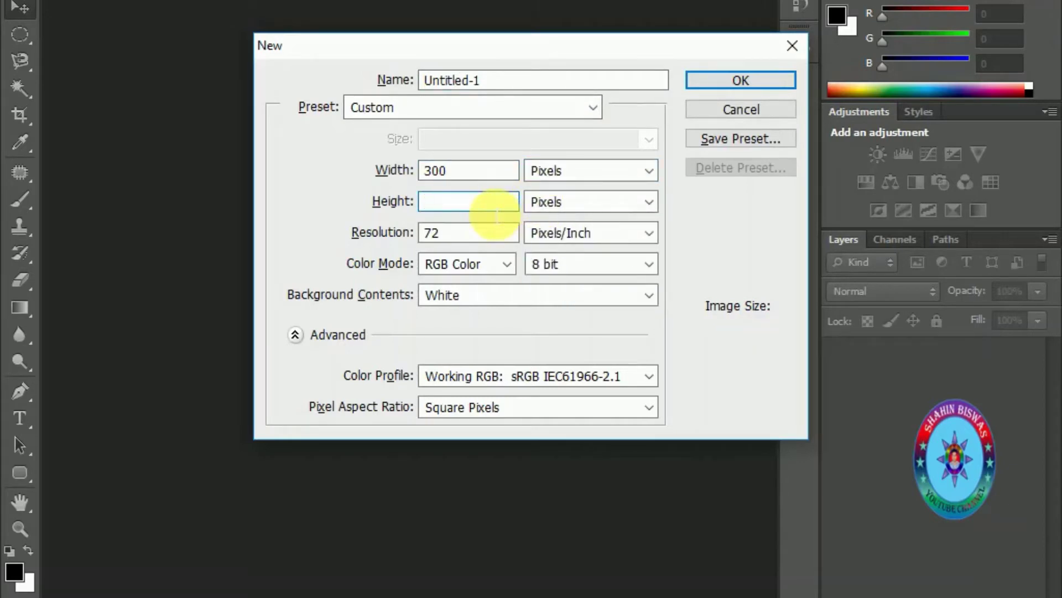
{"action": "type", "text": "80"}
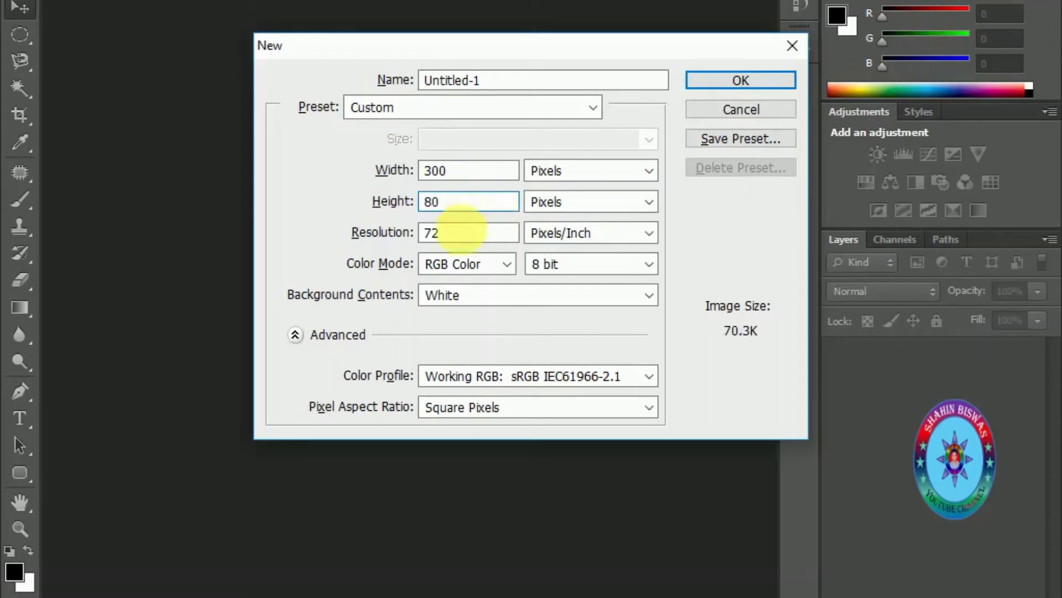
{"action": "left_click", "coordinate": [500, 235]}
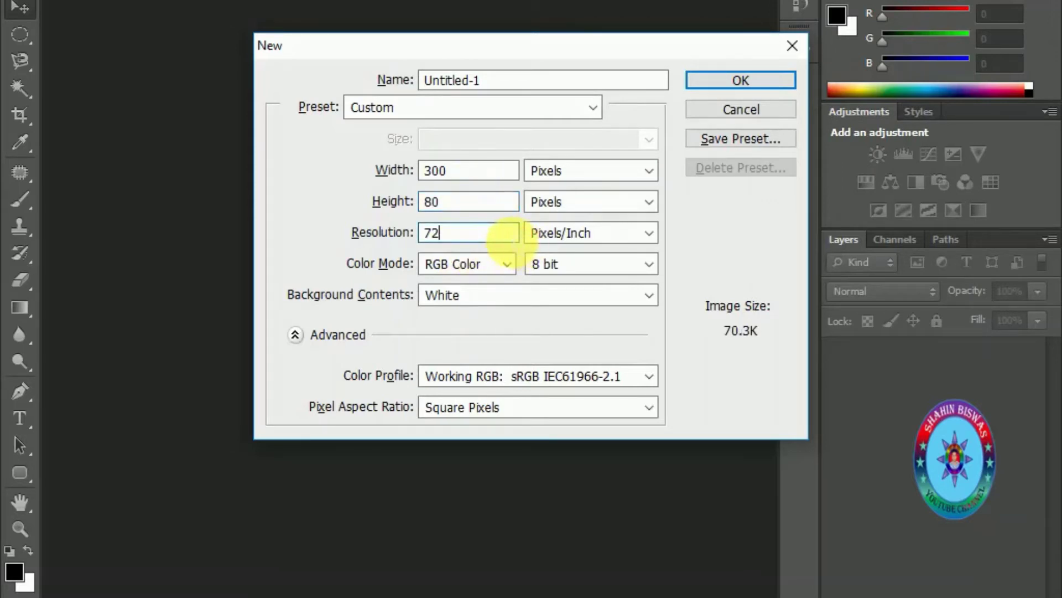
{"action": "key", "text": "BackSpace"}
{"action": "key", "text": "BackSpace"}
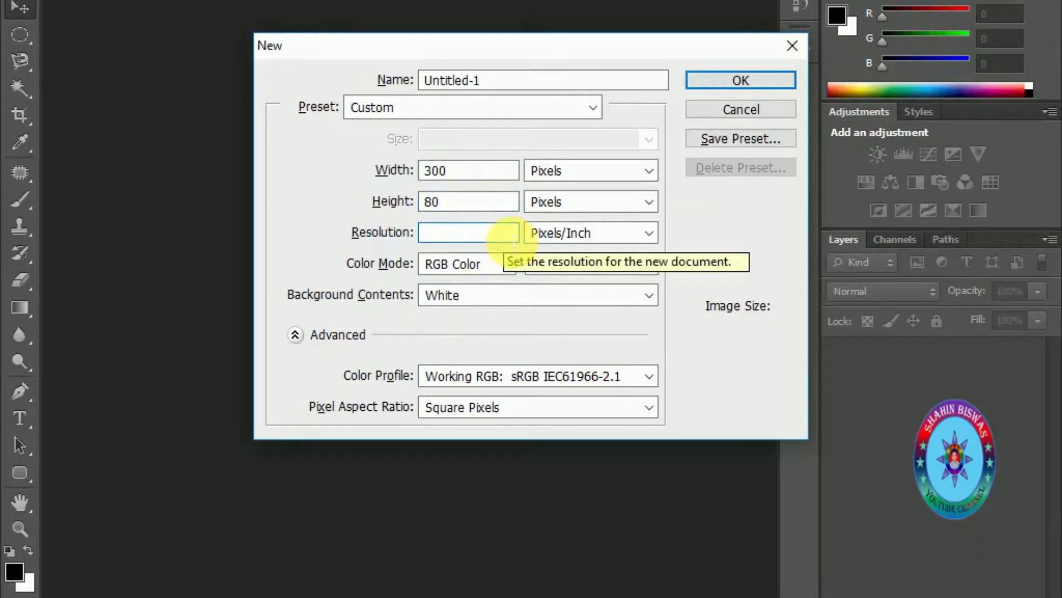
{"action": "type", "text": "300"}
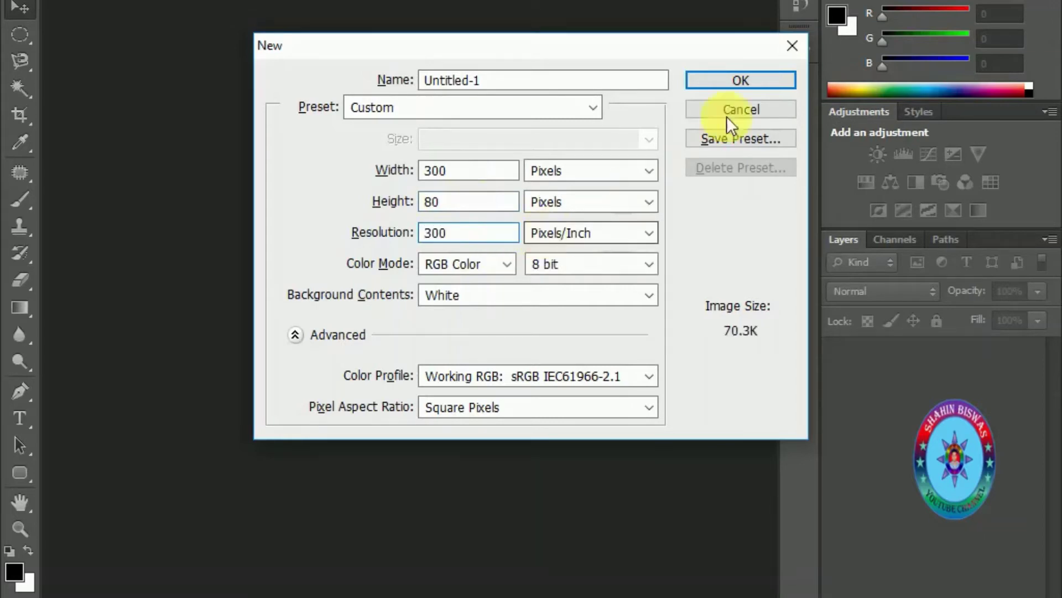
{"action": "left_click", "coordinate": [723, 79]}
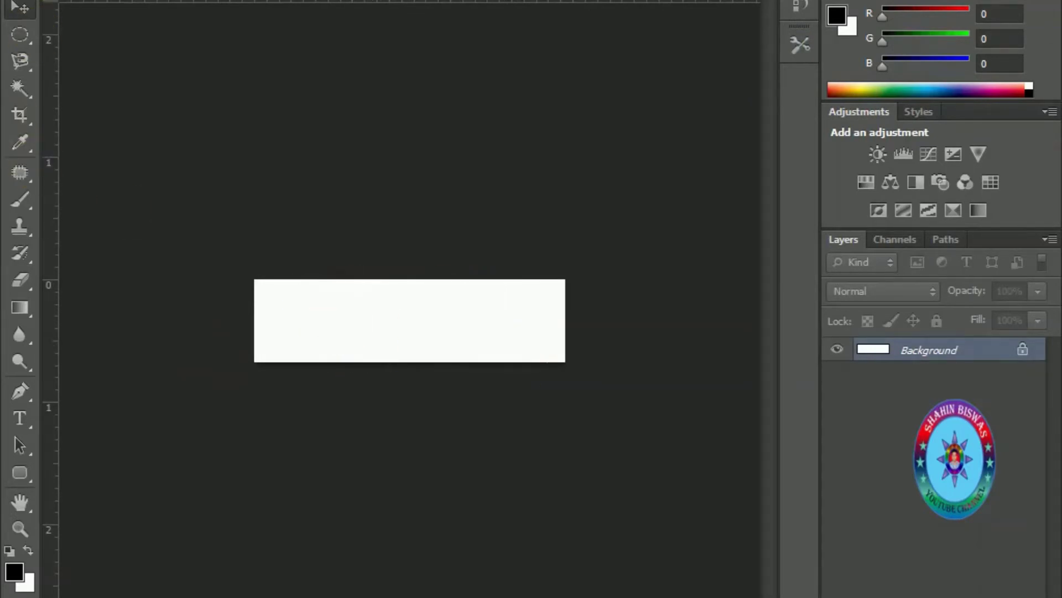
- In File > Open, browse the Desktop and select the handwritten signature photo
{"action": "left_click", "coordinate": [53, 0]}
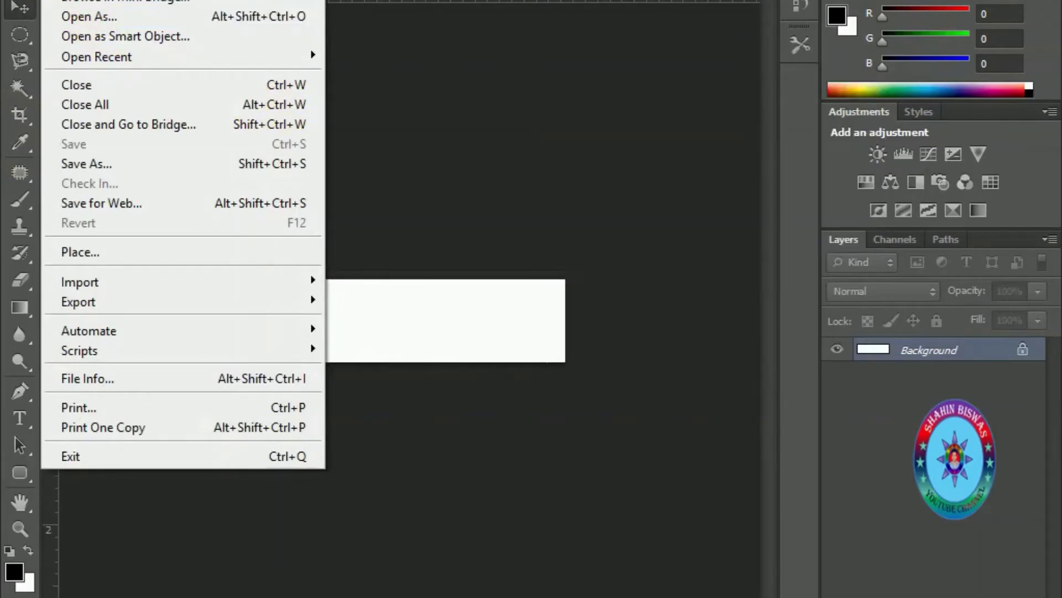
{"action": "left_click", "coordinate": [76, 1]}
{"action": "scroll", "coordinate": [596, 230], "scroll_direction": "down", "scroll_amount": 5}
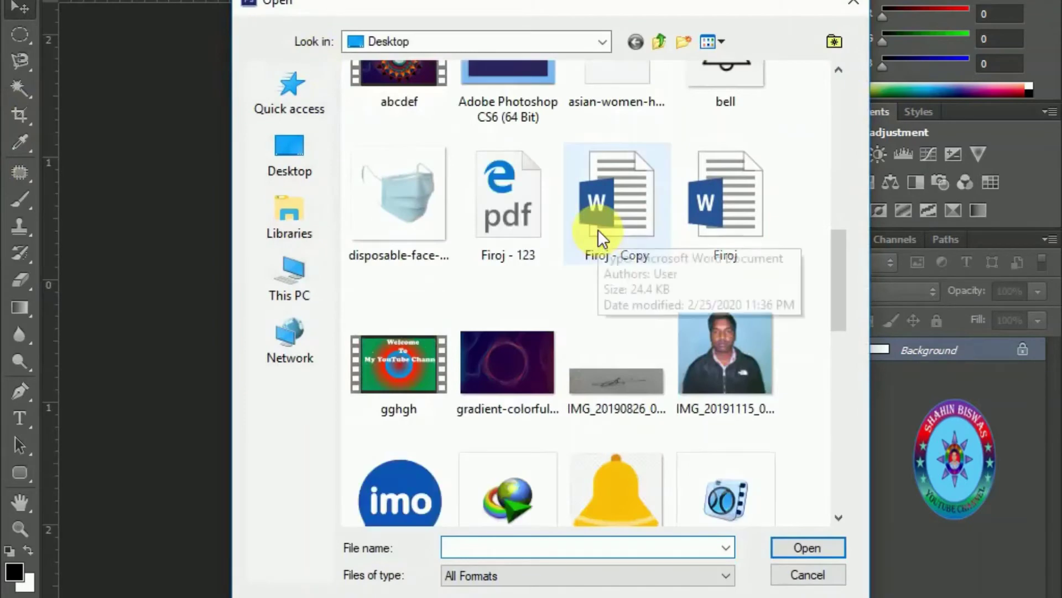
{"action": "scroll", "coordinate": [597, 229], "scroll_direction": "down", "scroll_amount": 5}
{"action": "scroll", "coordinate": [597, 229], "scroll_direction": "down", "scroll_amount": 2}
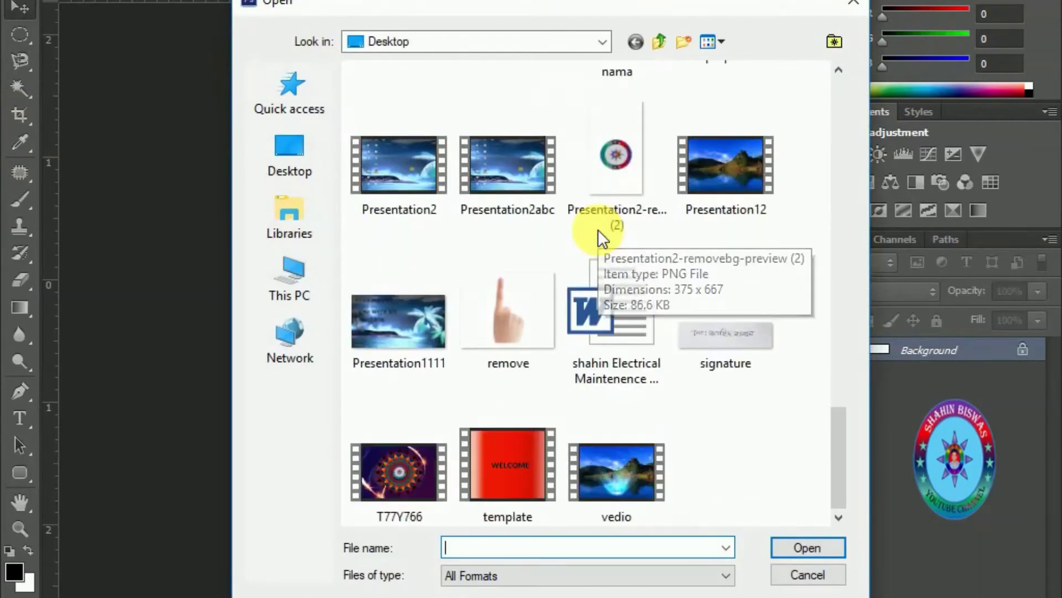
{"action": "scroll", "coordinate": [557, 224], "scroll_direction": "up", "scroll_amount": 5}
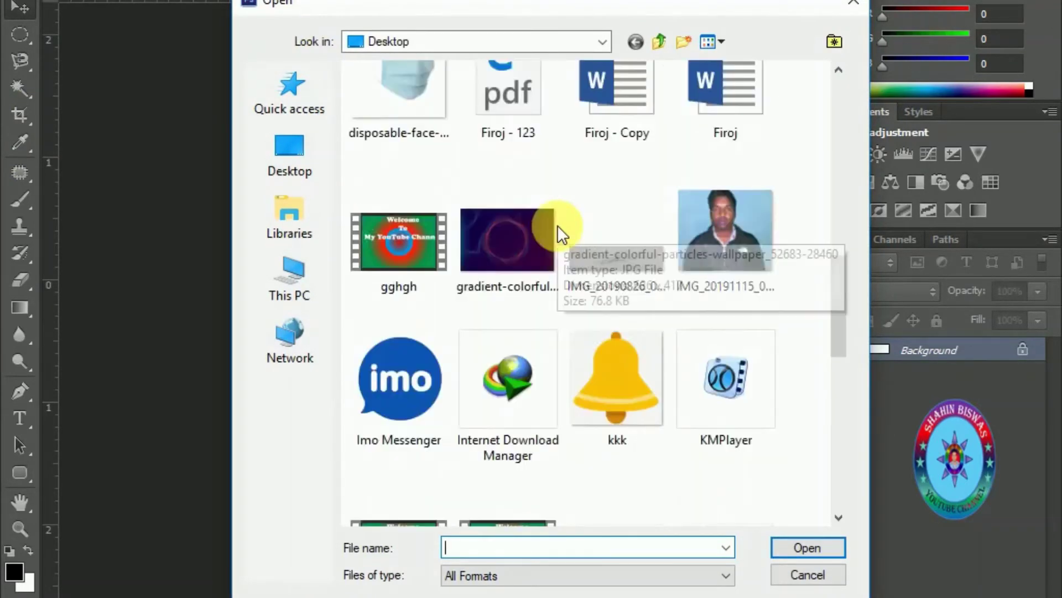
{"action": "scroll", "coordinate": [538, 367], "scroll_direction": "up", "scroll_amount": 5}
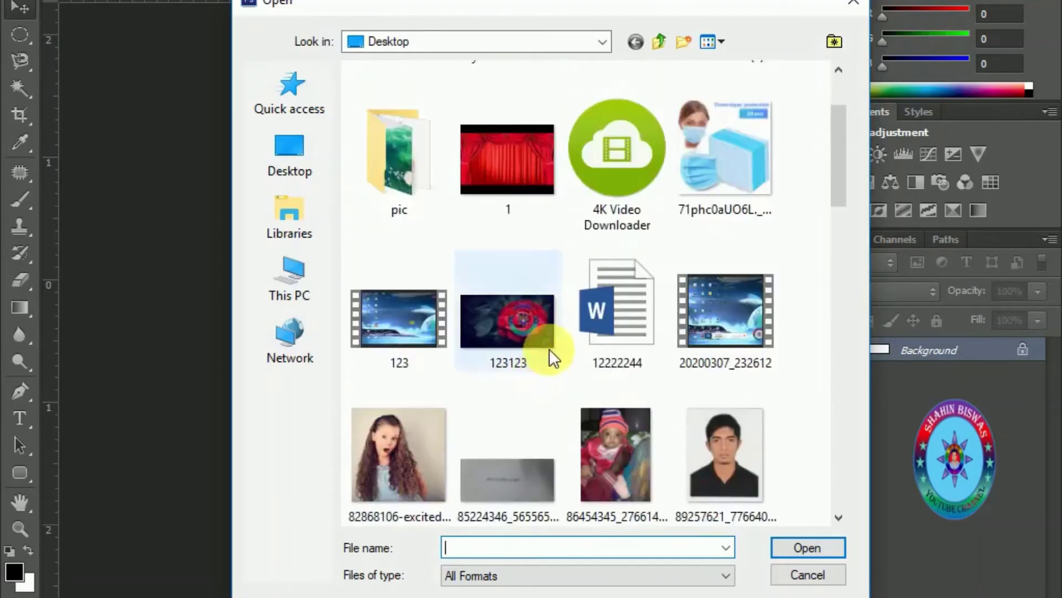
{"action": "scroll", "coordinate": [549, 348], "scroll_direction": "up", "scroll_amount": 2}
{"action": "scroll", "coordinate": [551, 344], "scroll_direction": "down", "scroll_amount": 10}
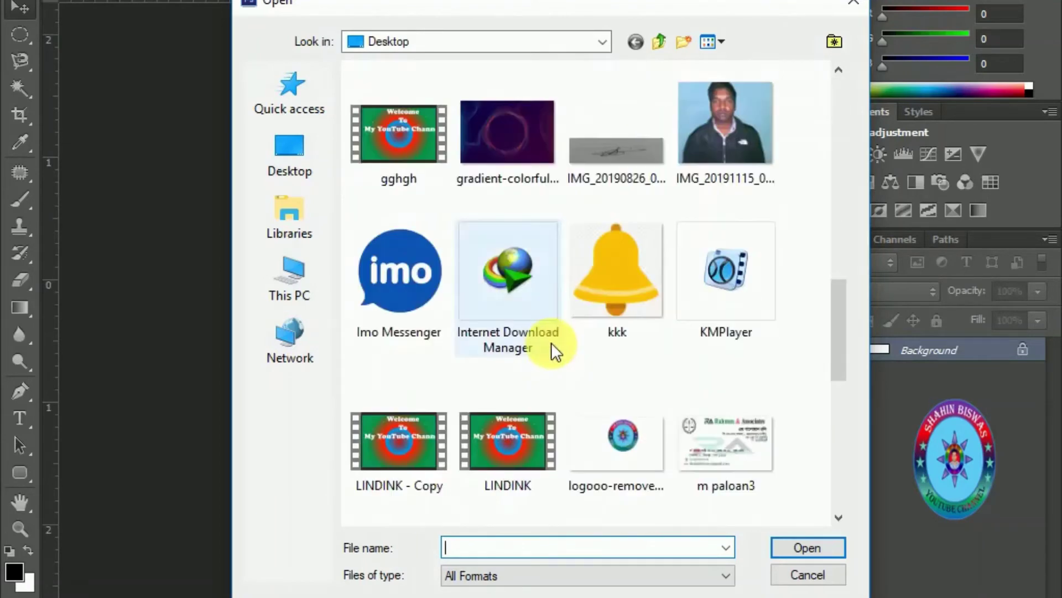
{"action": "scroll", "coordinate": [552, 342], "scroll_direction": "up", "scroll_amount": 3}
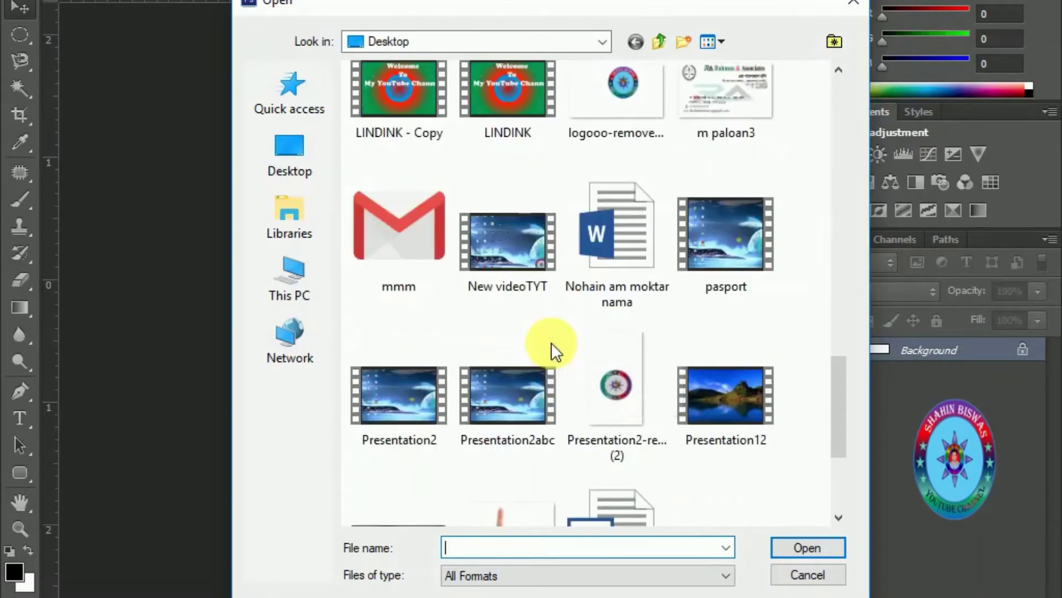
{"action": "scroll", "coordinate": [551, 342], "scroll_direction": "up", "scroll_amount": 8}
{"action": "scroll", "coordinate": [551, 342], "scroll_direction": "up", "scroll_amount": 5}
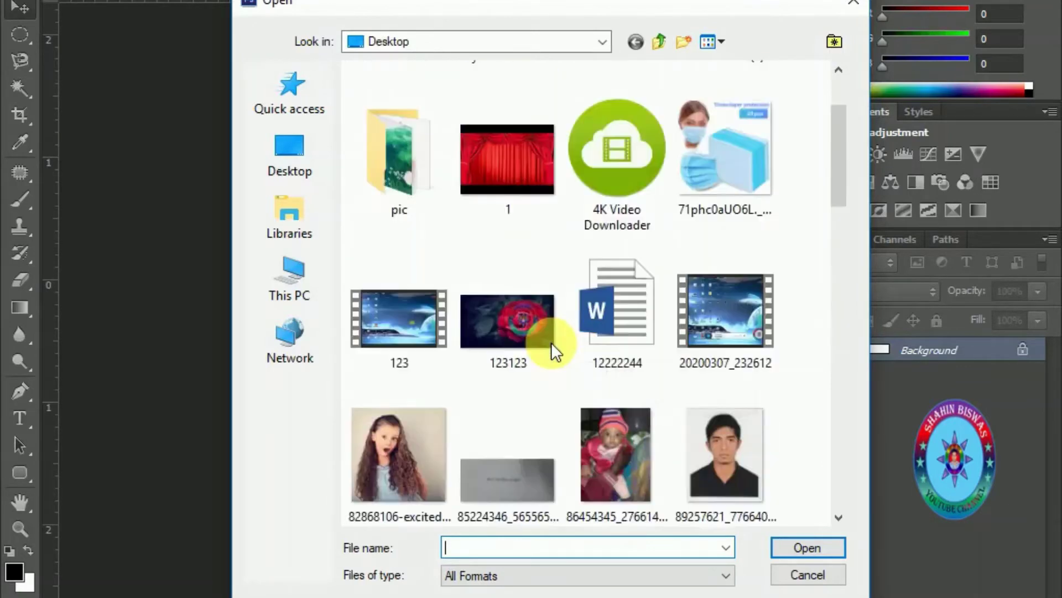
{"action": "left_click", "coordinate": [519, 477]}
- Open the signature photo and drag it onto the 300×80 white canvas as Layer 1
{"action": "left_click", "coordinate": [782, 548]}
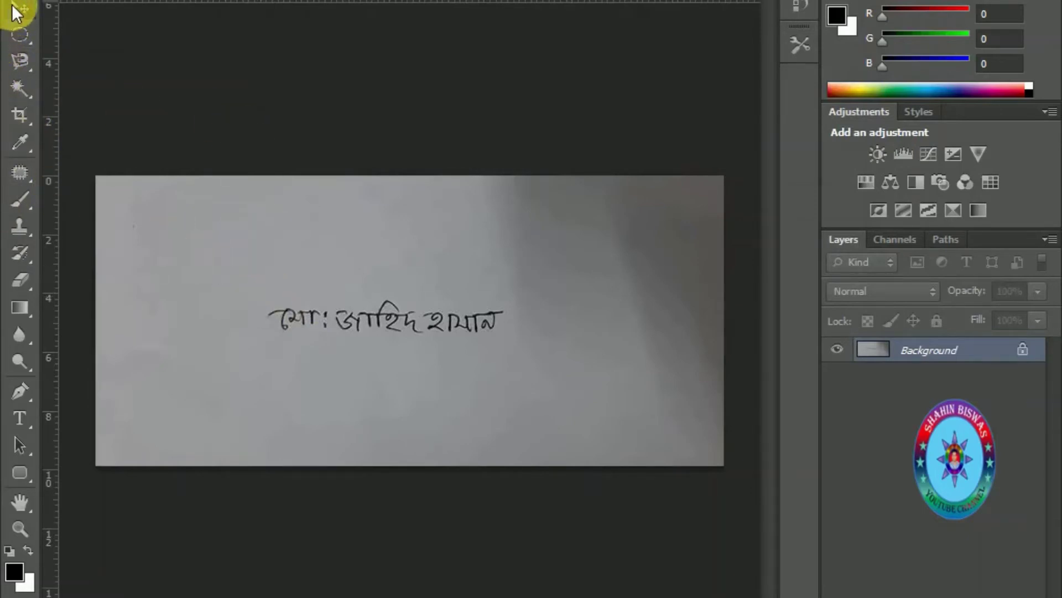
{"action": "mouse_move", "coordinate": [274, 280]}
{"action": "left_mouse_down"}
{"action": "mouse_move", "coordinate": [164, 136]}
{"action": "mouse_move", "coordinate": [141, 0]}
{"action": "mouse_move", "coordinate": [295, 182]}
{"action": "left_mouse_up"}
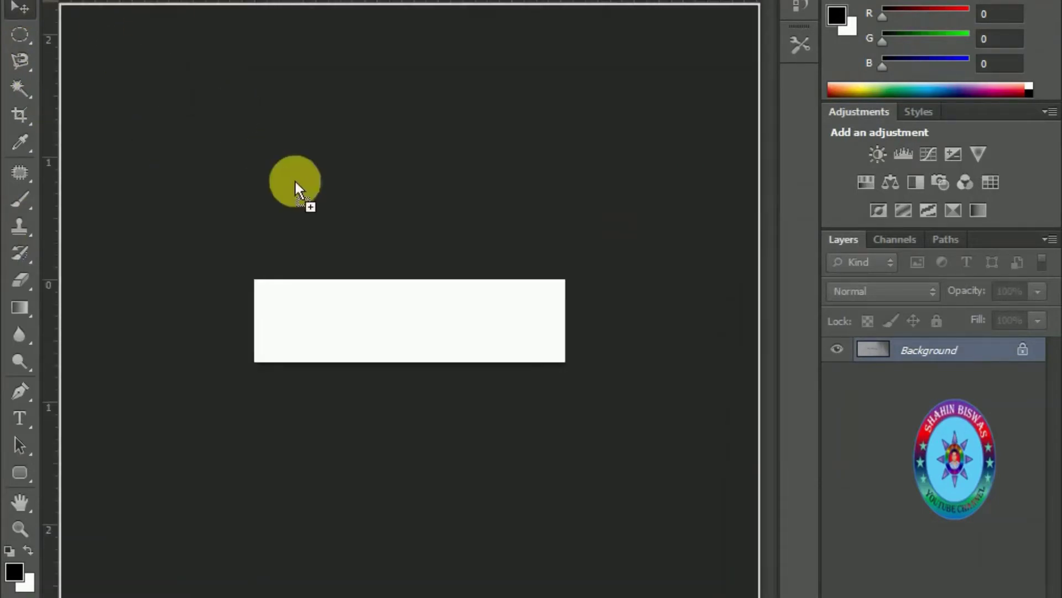
{"action": "left_click_drag", "start_coordinate": [328, 320], "coordinate": [329, 316]}
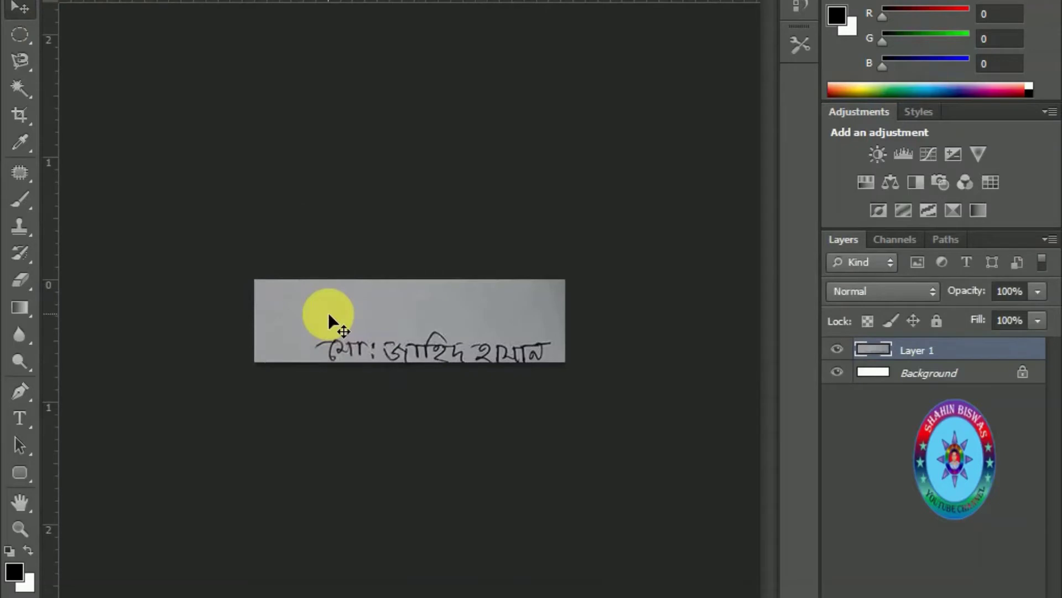
- Free-transform Layer 1 to stretch the signature taller, about 2.76 cm, and commit
{"action": "key", "text": "ctrl+t"}
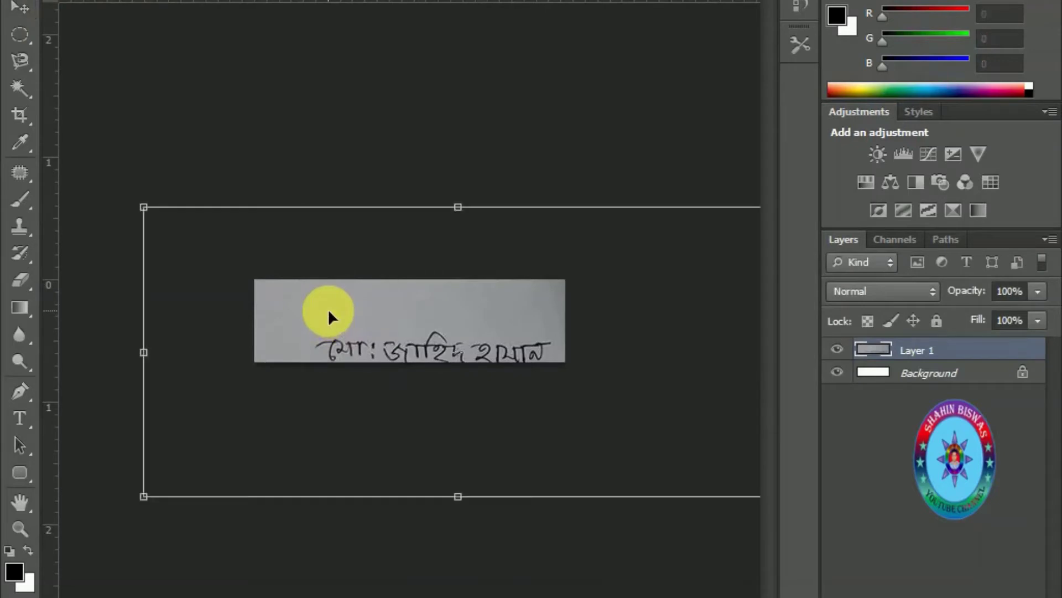
{"action": "left_click_drag", "start_coordinate": [459, 207], "coordinate": [437, 160]}
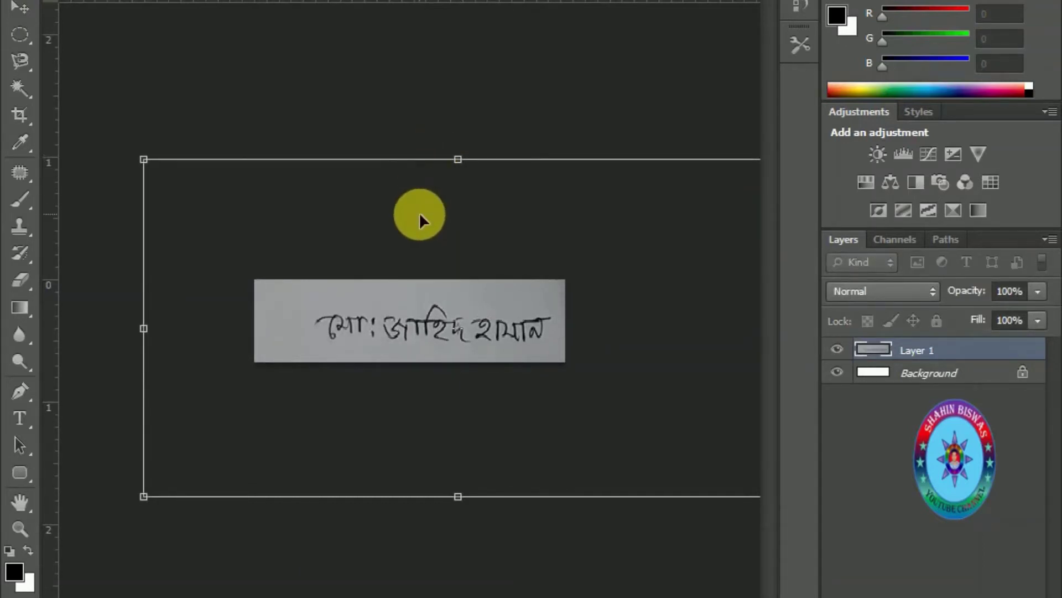
{"action": "key", "text": "Return"}
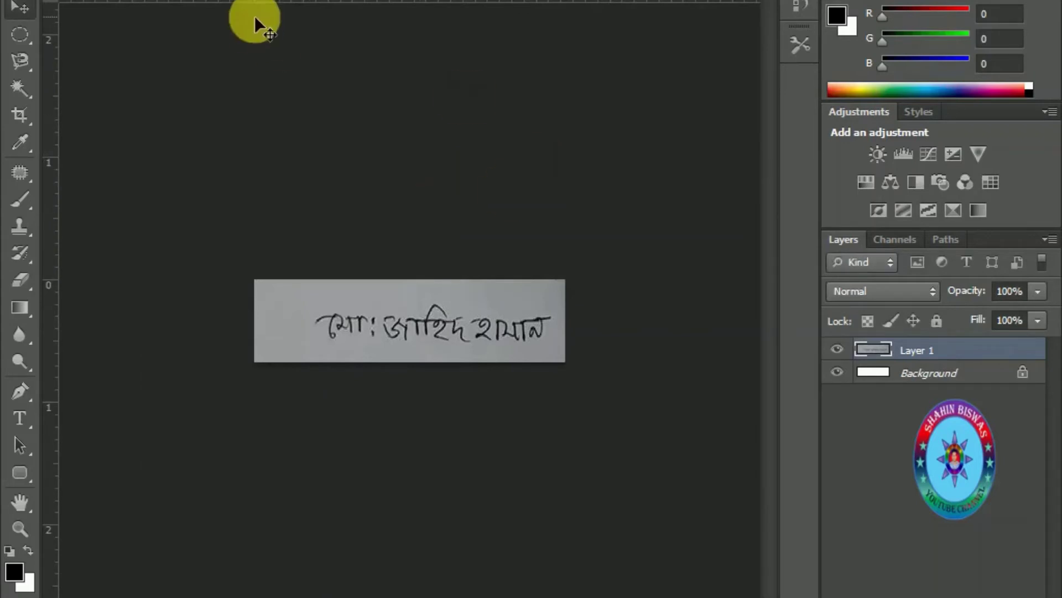
- In Save As, name the file signature.jpg
{"action": "left_click", "coordinate": [53, 1]}
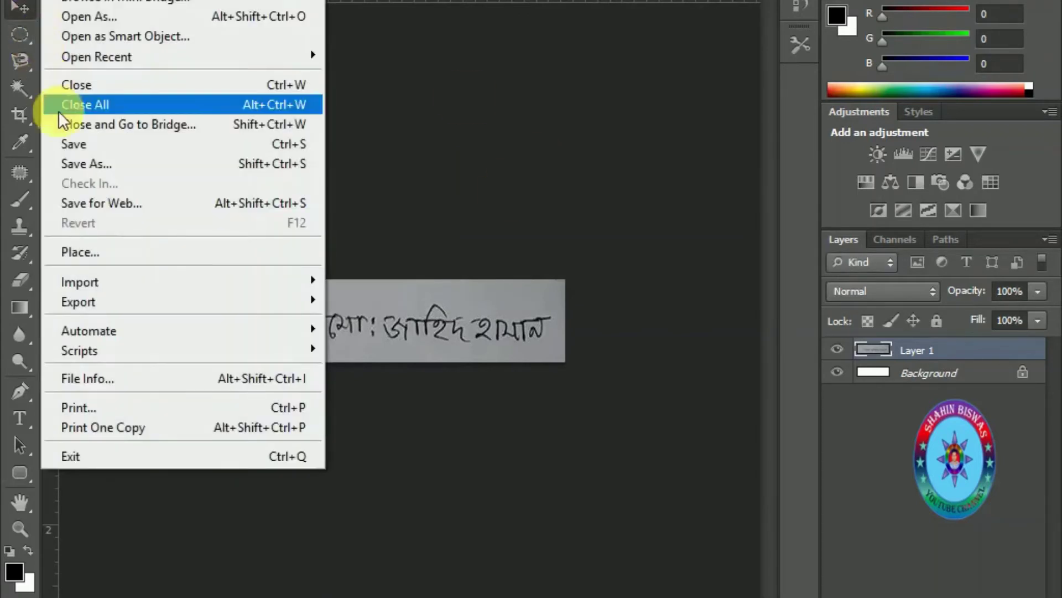
{"action": "left_click", "coordinate": [93, 165]}
{"action": "left_click", "coordinate": [92, 163]}
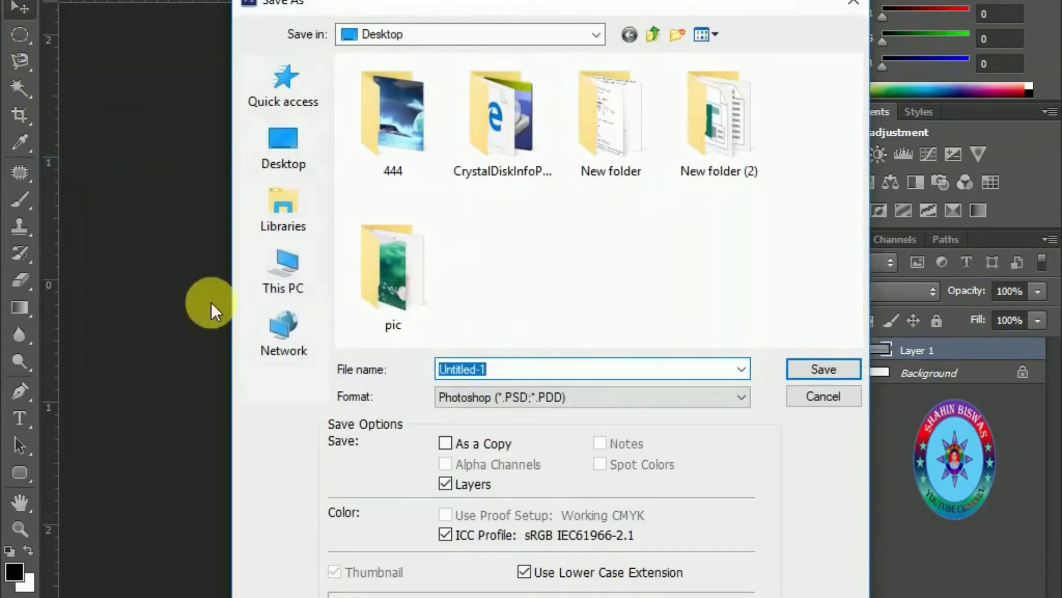
{"action": "left_click", "coordinate": [522, 370]}
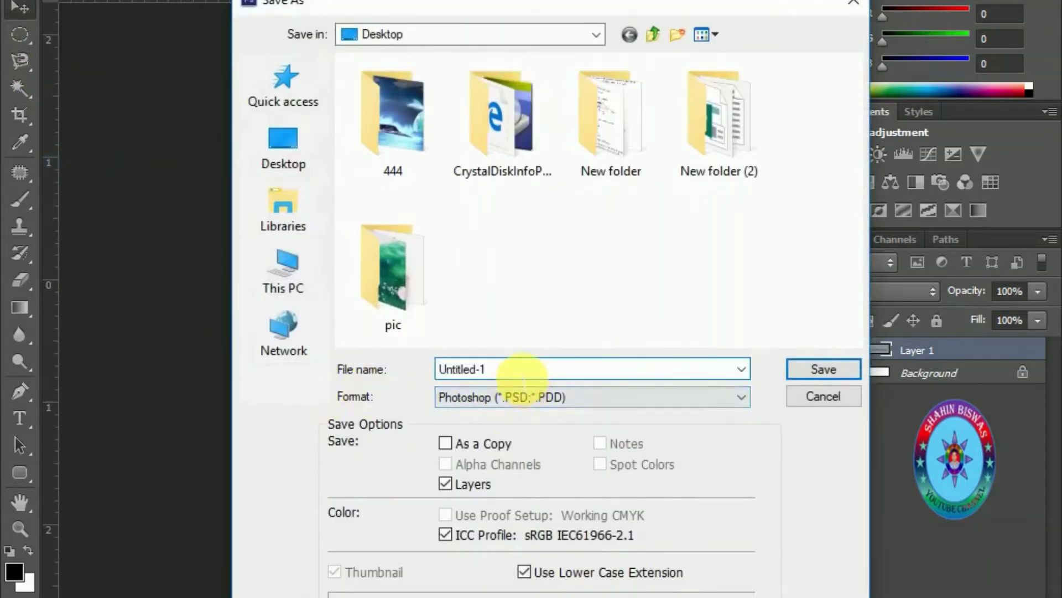
{"action": "key", "text": "BackSpace"}
{"action": "key", "text": "BackSpace"}
{"action": "key", "text": "BackSpace"}
{"action": "key", "text": "BackSpace"}
{"action": "key", "text": "BackSpace"}
{"action": "key", "text": "BackSpace"}
{"action": "key", "text": "BackSpace"}
{"action": "key", "text": "BackSpace"}
{"action": "key", "text": "BackSpace"}
{"action": "key", "text": "BackSpace"}
{"action": "type", "text": "s"}
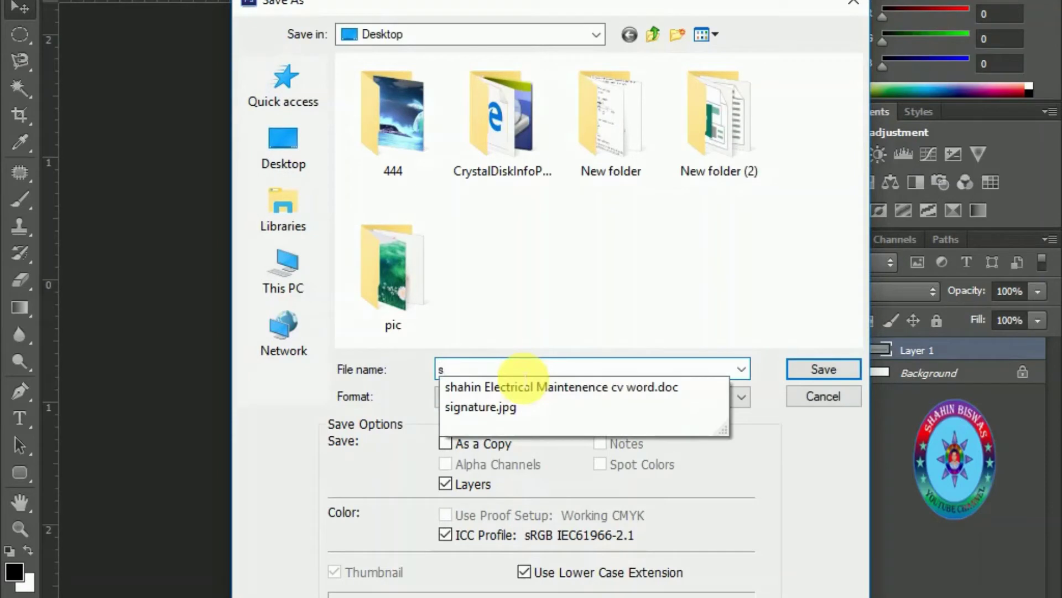
{"action": "left_click", "coordinate": [469, 408]}
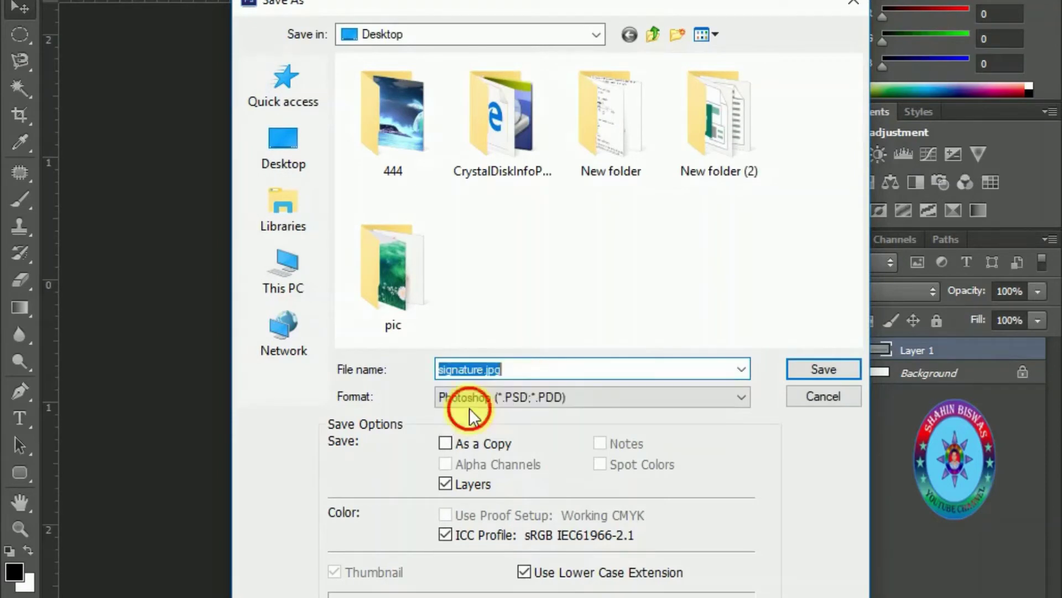
{"action": "left_click", "coordinate": [513, 378]}
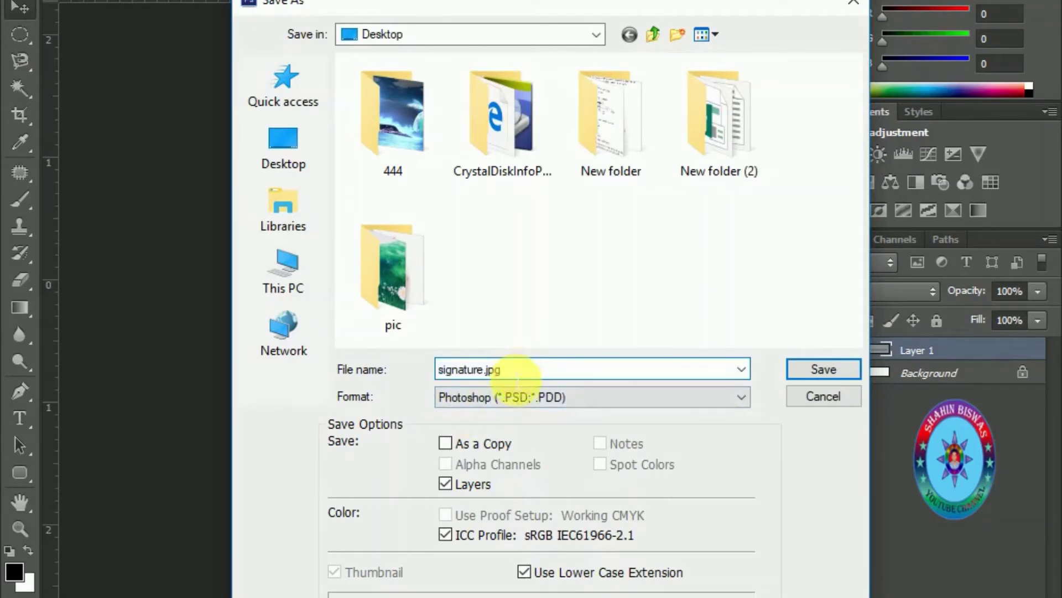
{"action": "key", "text": "BackSpace"}
{"action": "key", "text": "BackSpace"}
{"action": "key", "text": "BackSpace"}
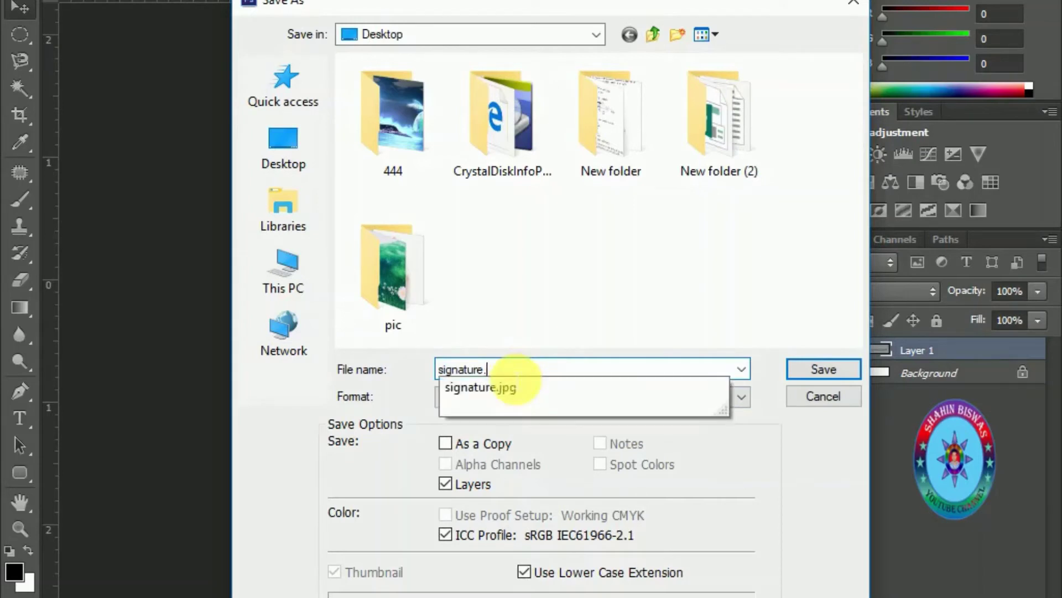
- Save it as JPEG on the Desktop at Quality 12 (Maximum)
{"action": "left_click", "coordinate": [742, 398]}
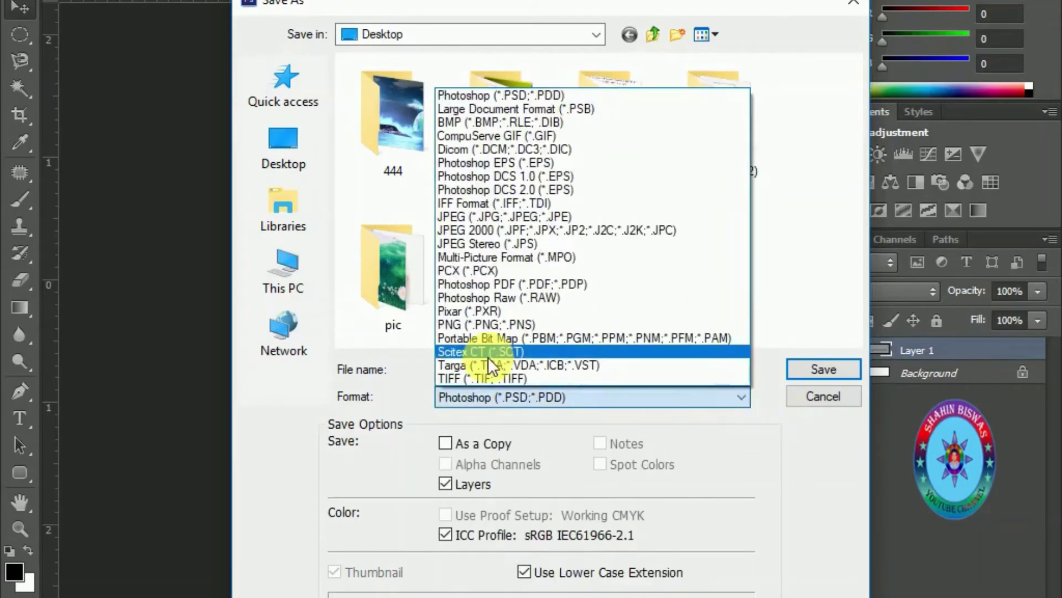
{"action": "left_click", "coordinate": [483, 217]}
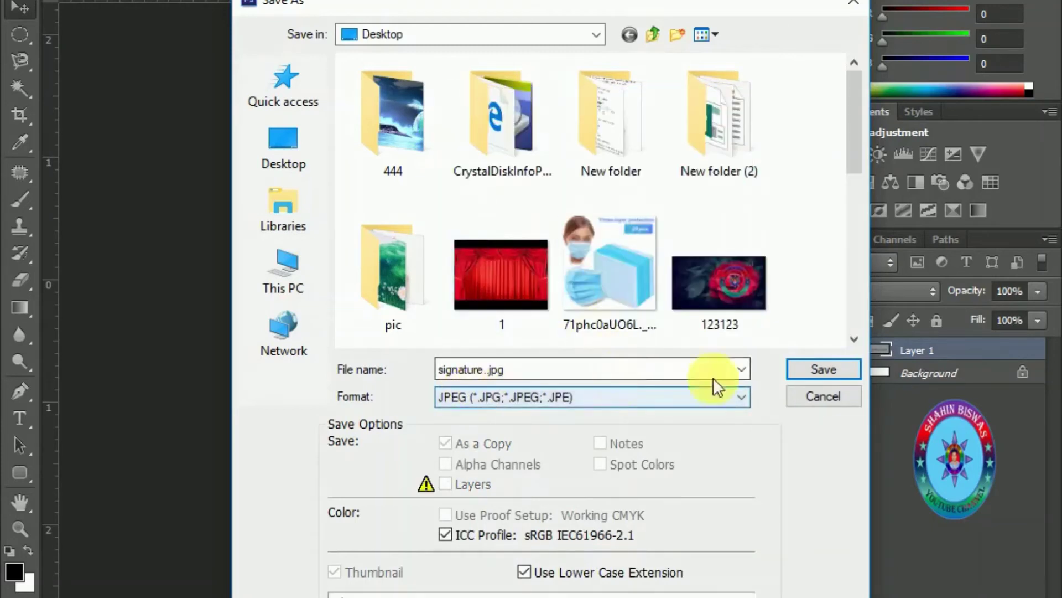
{"action": "left_click", "coordinate": [297, 159]}
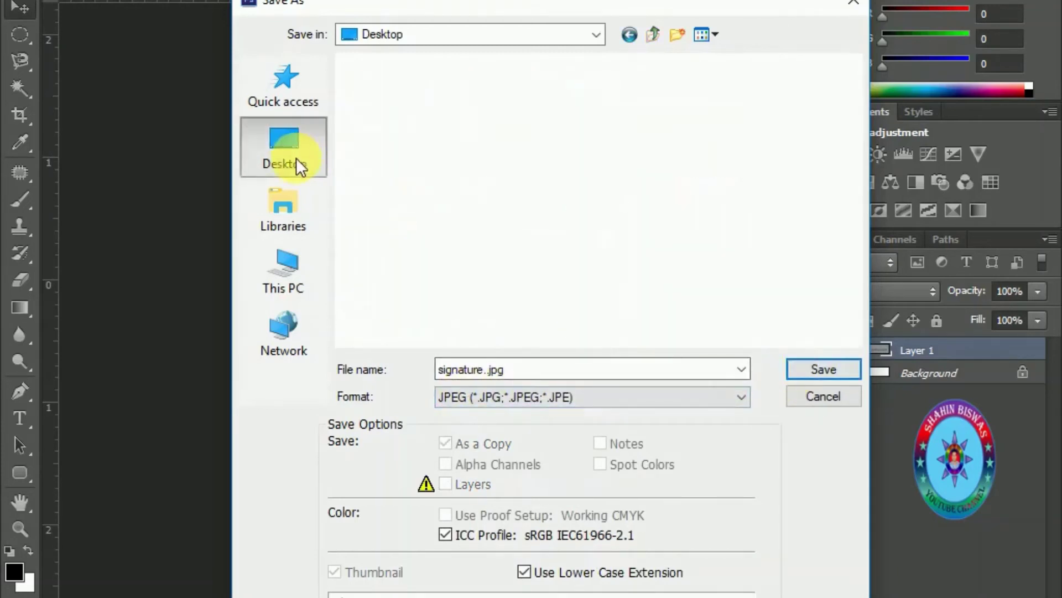
{"action": "left_click", "coordinate": [796, 366]}
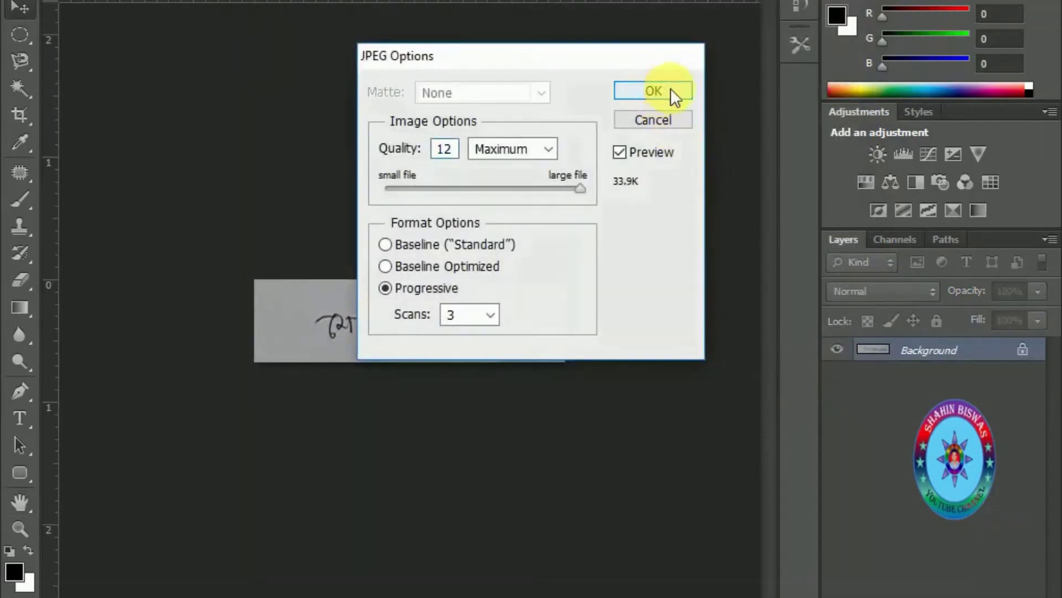
{"action": "left_click", "coordinate": [671, 88]}
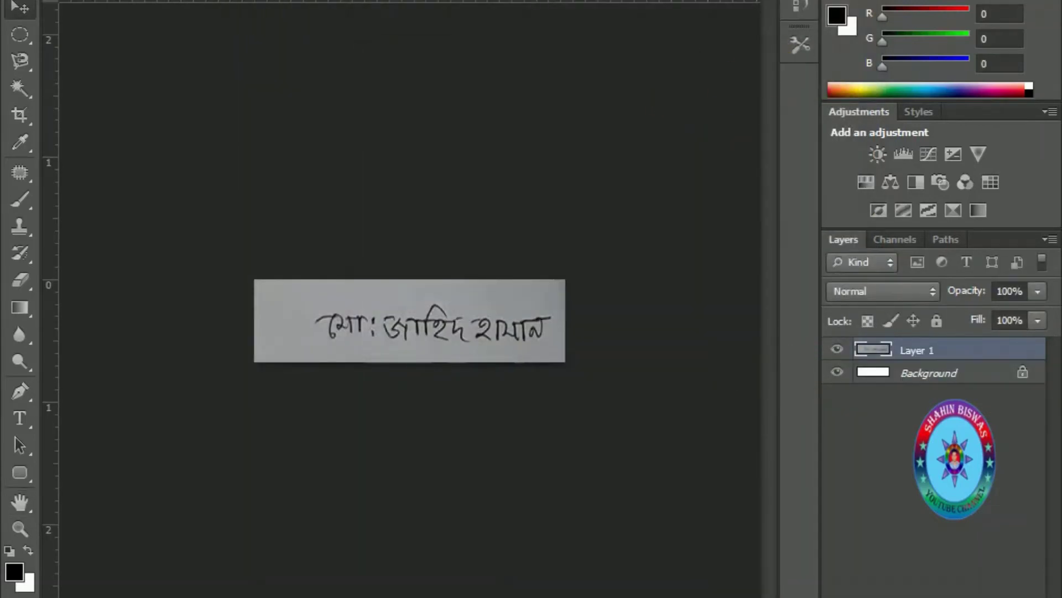
- Quit Photoshop, saving the document to the Desktop as Untitled-1.psd with Maximize Compatibility
{"action": "key", "text": "ctrl+q"}
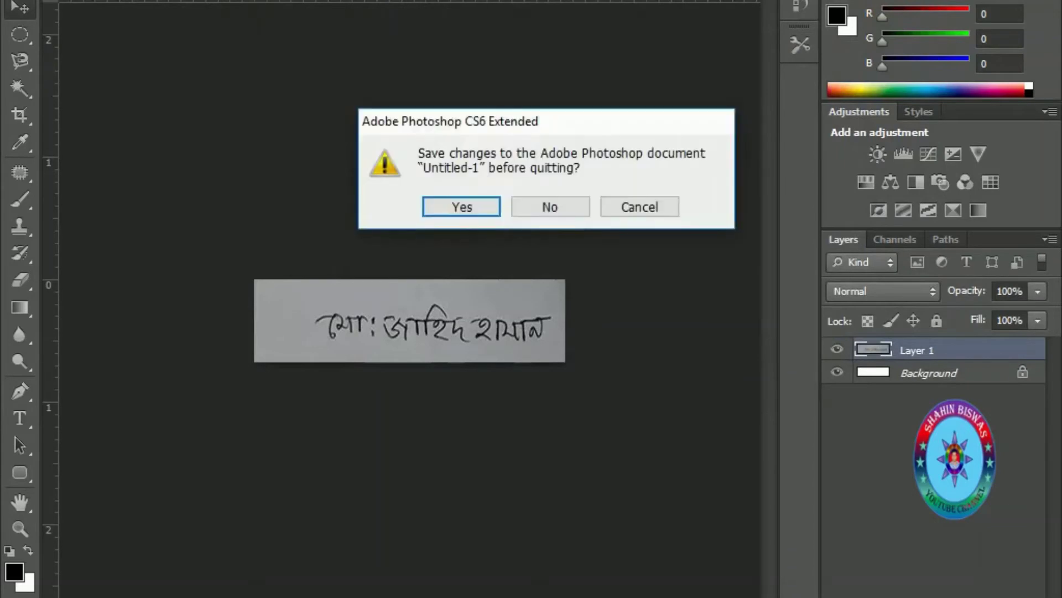
{"action": "left_click", "coordinate": [442, 212]}
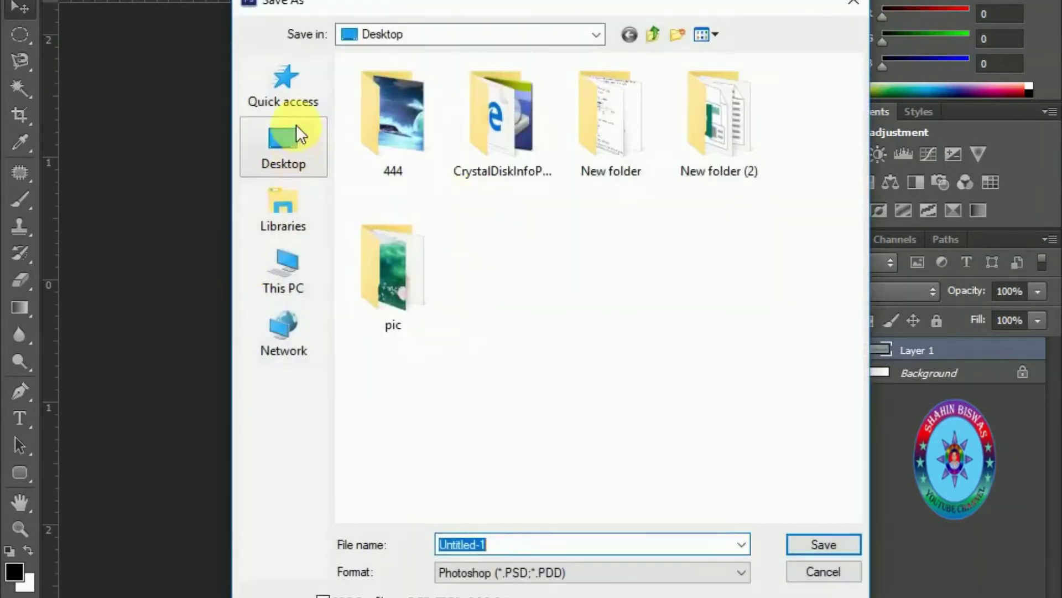
{"action": "left_click", "coordinate": [297, 134]}
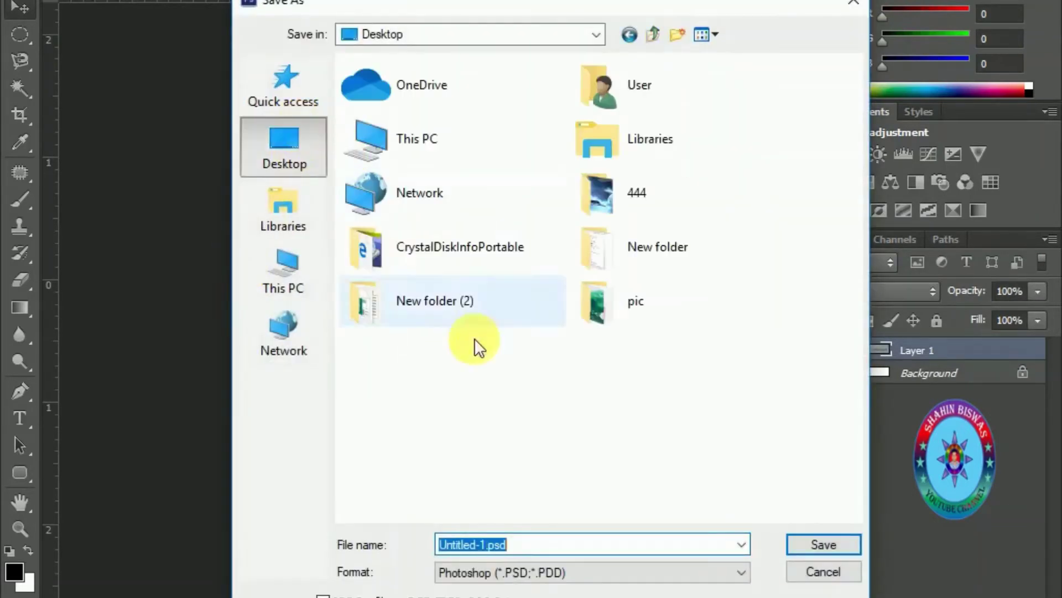
{"action": "left_click", "coordinate": [791, 548]}
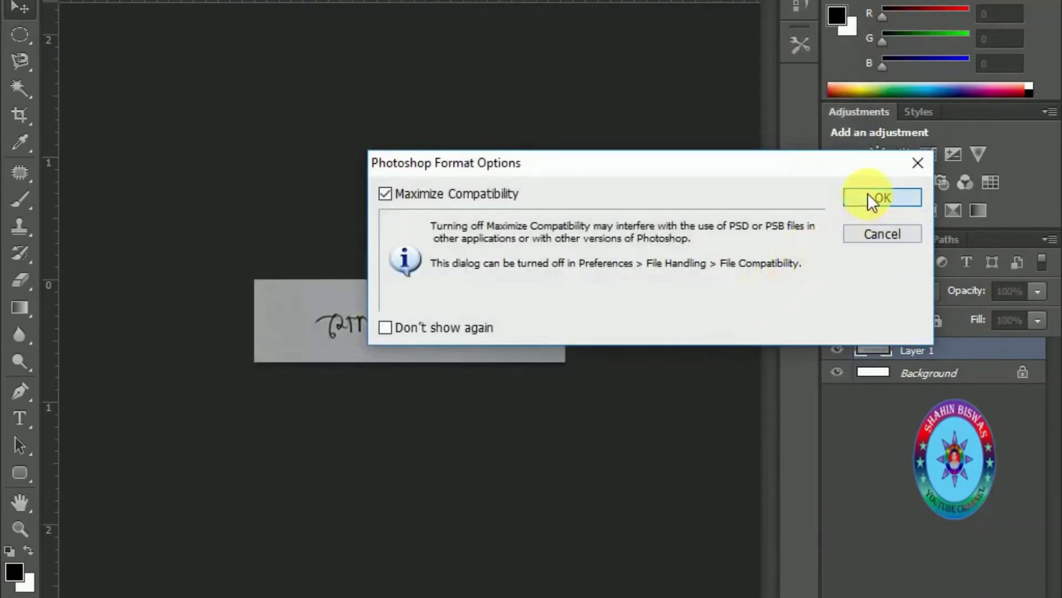
{"action": "left_click", "coordinate": [868, 194]}
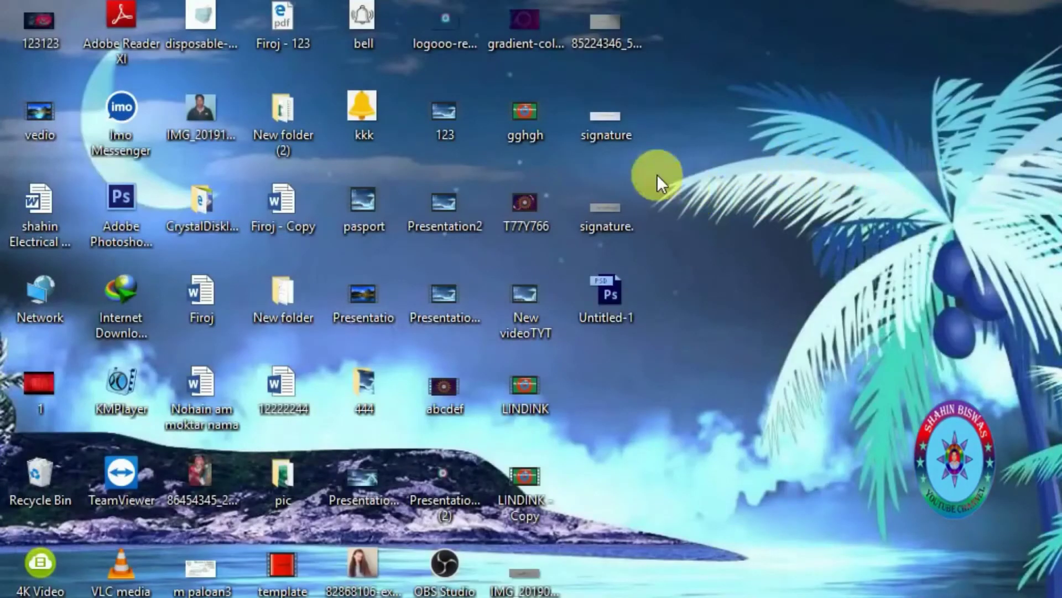
- Preview signature.jpg and check its Properties: 300 × 80 pixels, 20.1 KB
{"action": "double_click", "coordinate": [606, 128]}
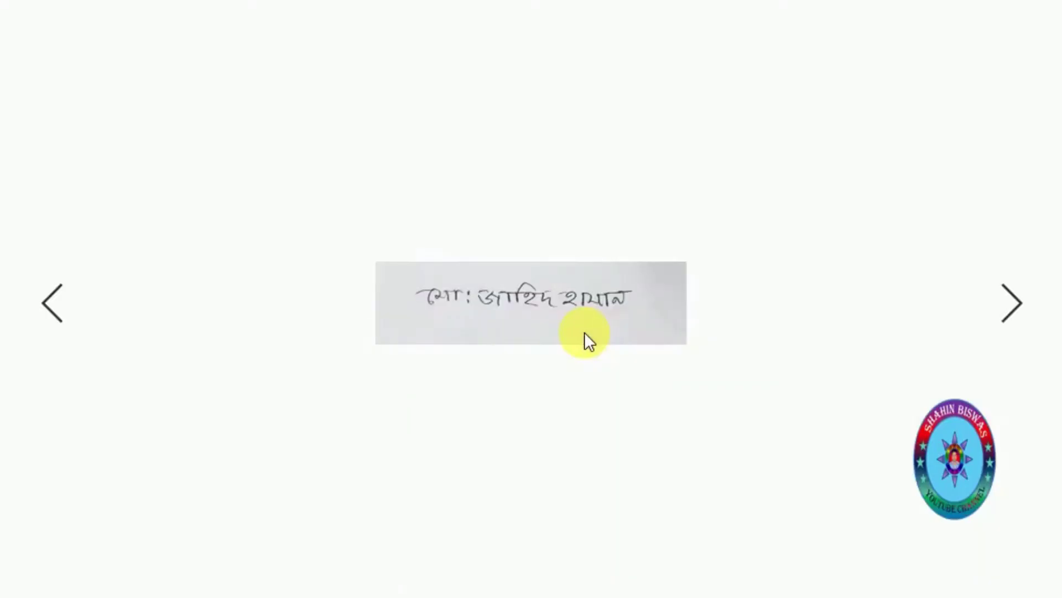
{"action": "right_click", "coordinate": [599, 312]}
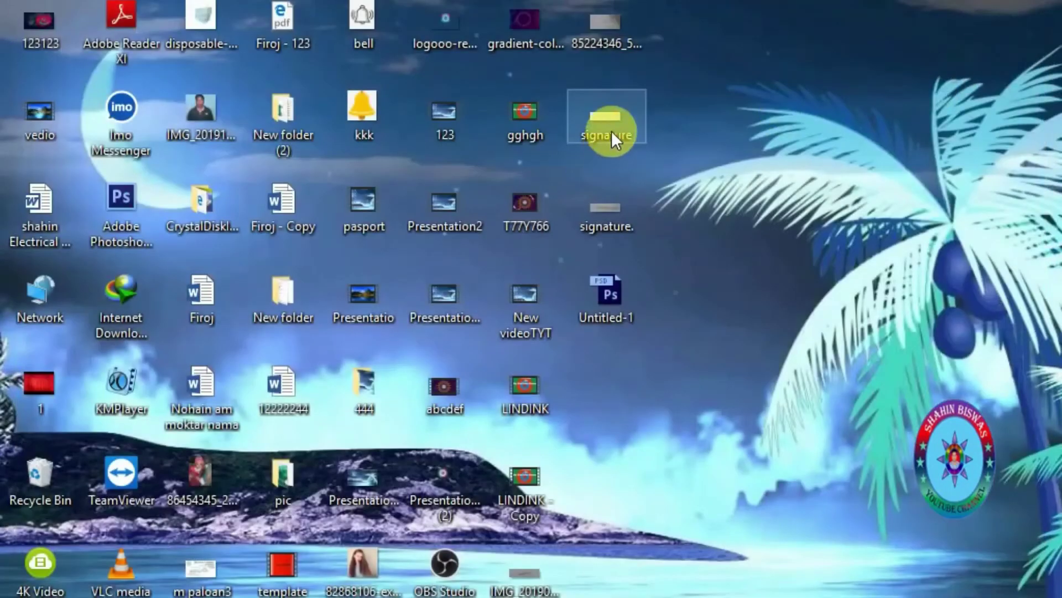
{"action": "right_click", "coordinate": [612, 131]}
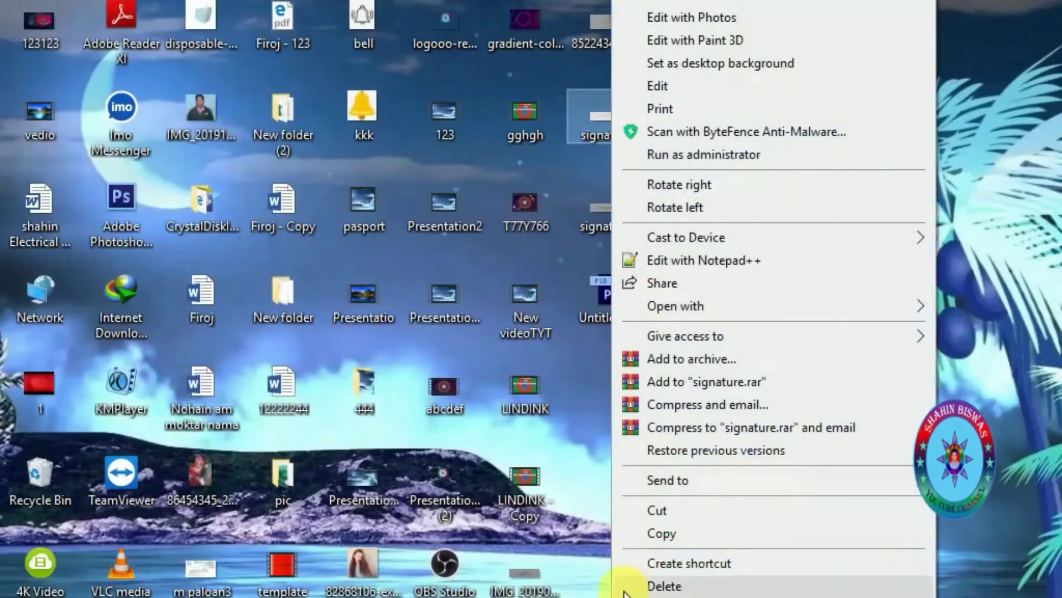
{"action": "left_click", "coordinate": [664, 597]}
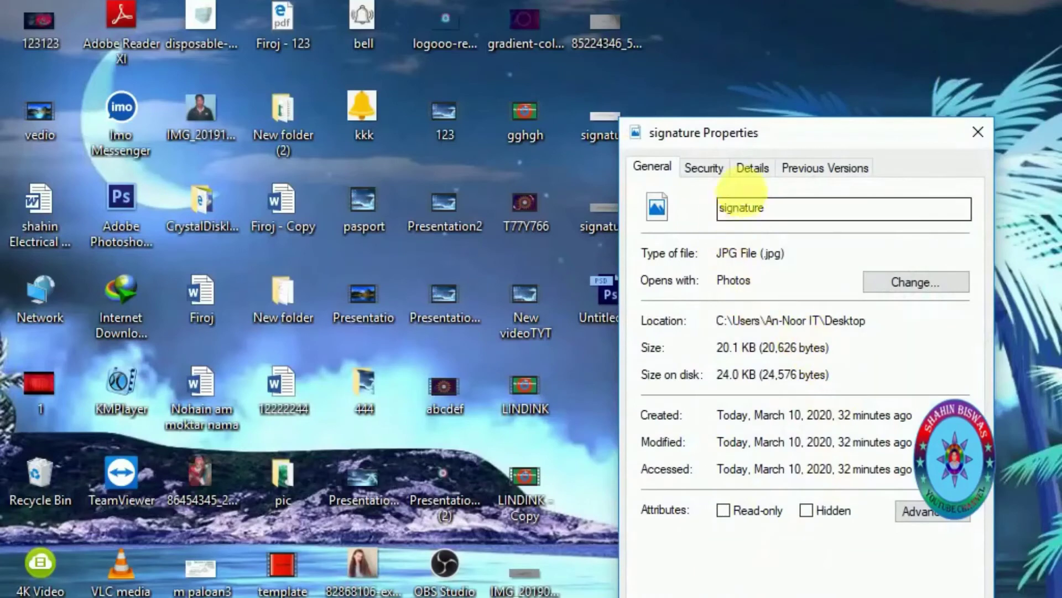
{"action": "left_click", "coordinate": [754, 169]}
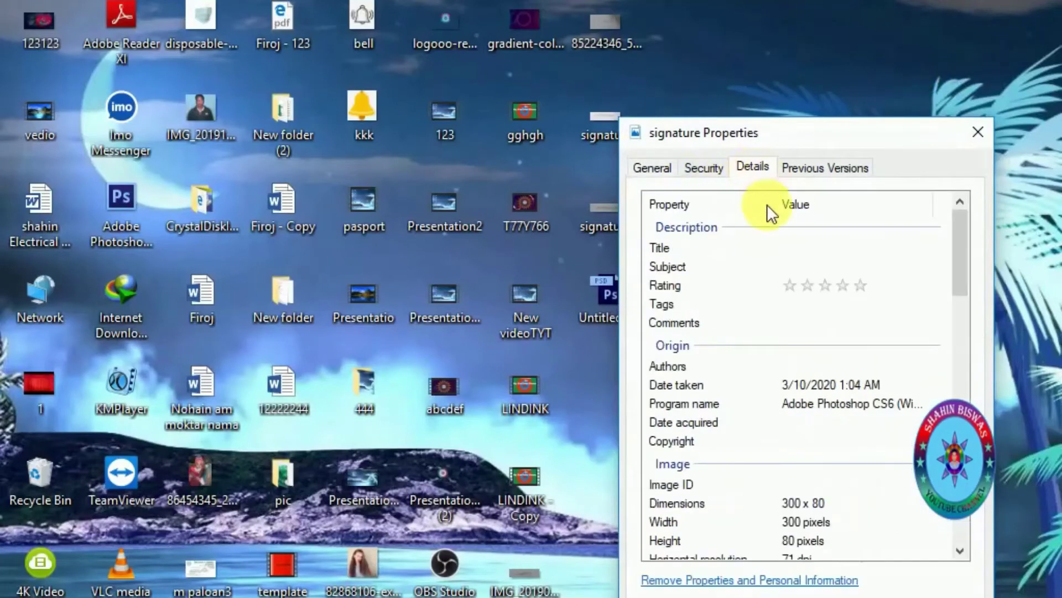
{"action": "scroll", "coordinate": [792, 499], "scroll_direction": "down", "scroll_amount": 1}
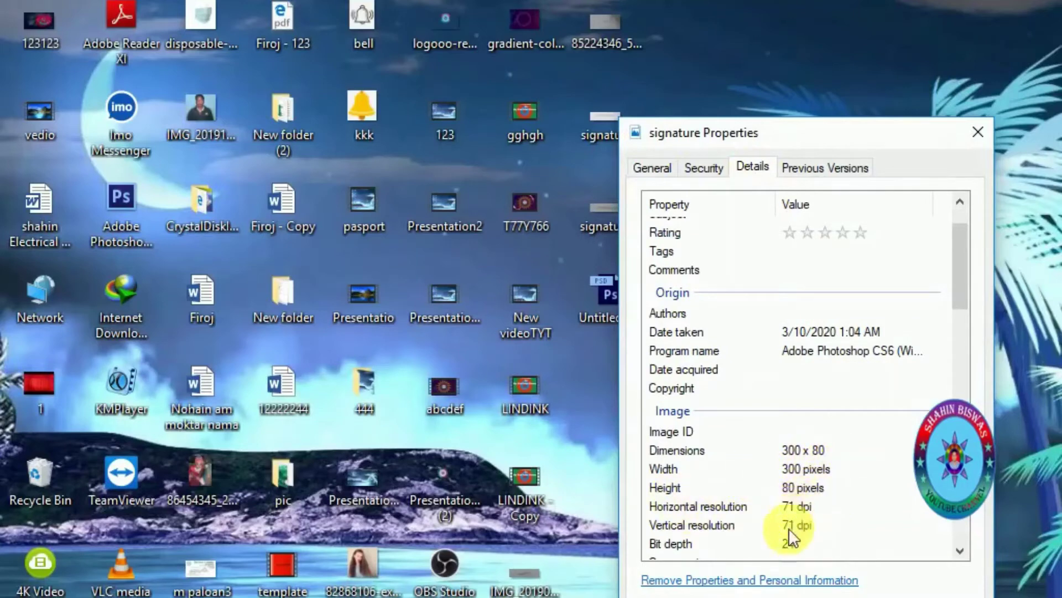
{"action": "left_click", "coordinate": [653, 167]}
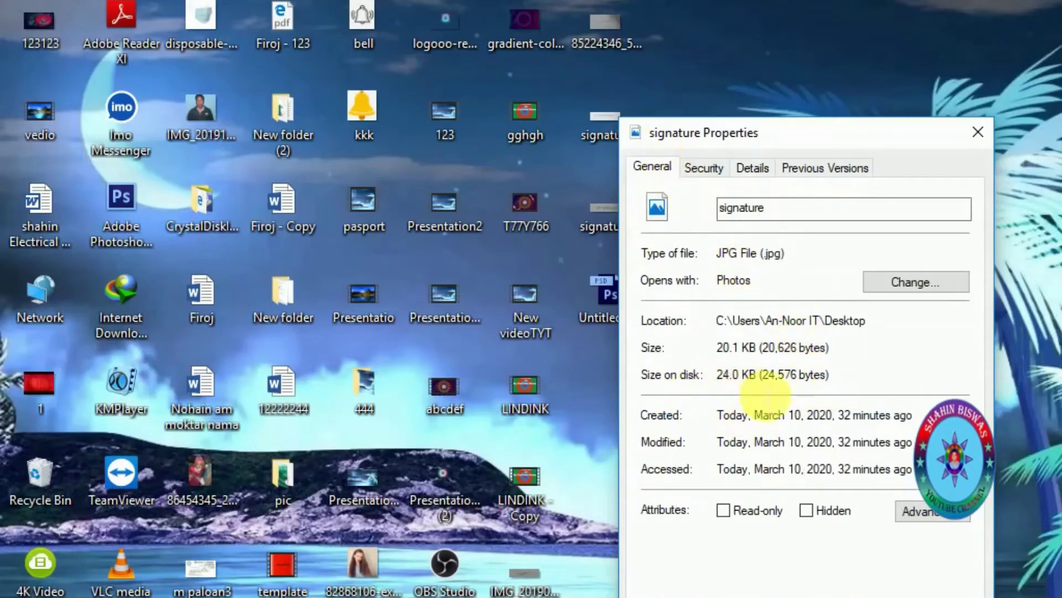
{"action": "left_click", "coordinate": [783, 597]}
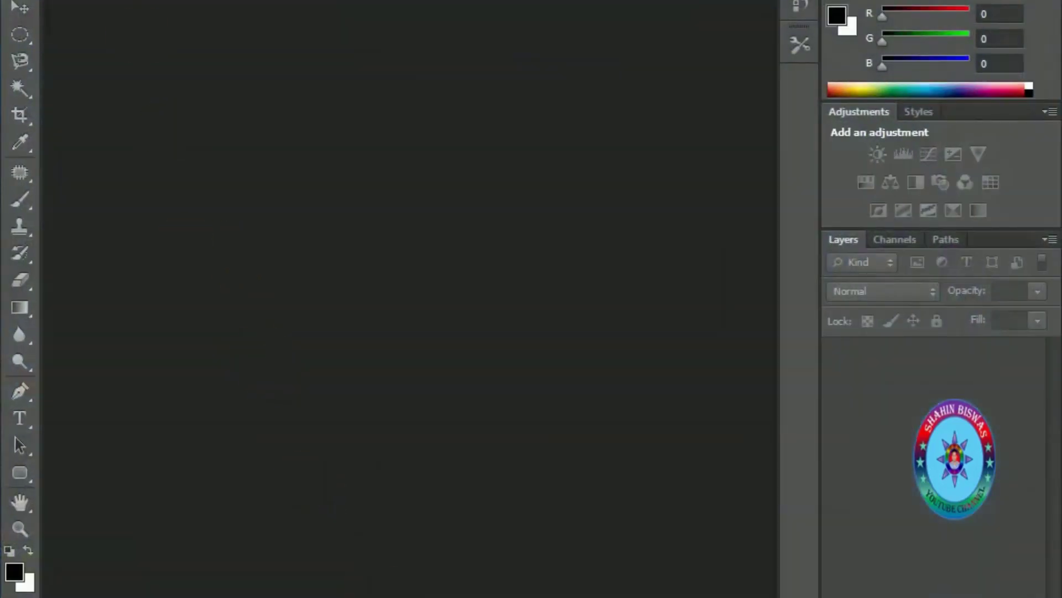
- Start a new document and set its width to 300 pixels
{"action": "key", "text": "alt+f"}
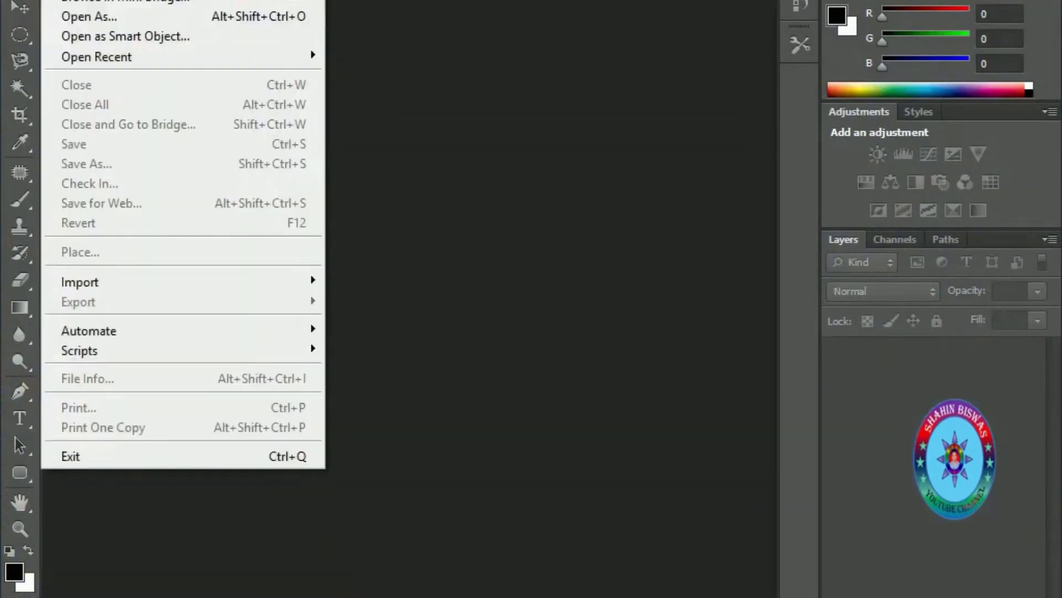
{"action": "key", "text": "ctrl+o"}
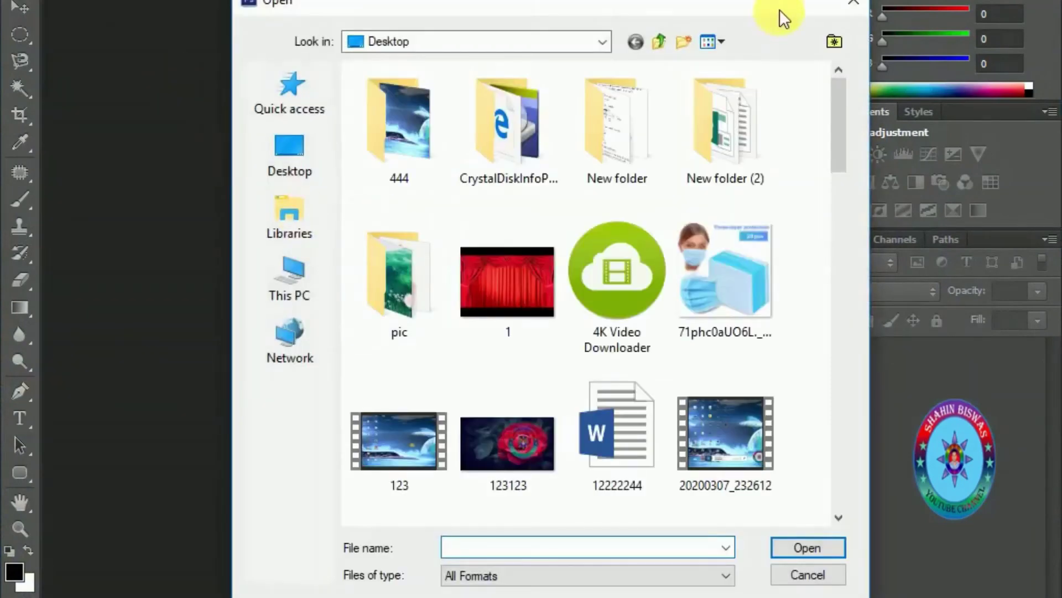
{"action": "left_click", "coordinate": [859, 3]}
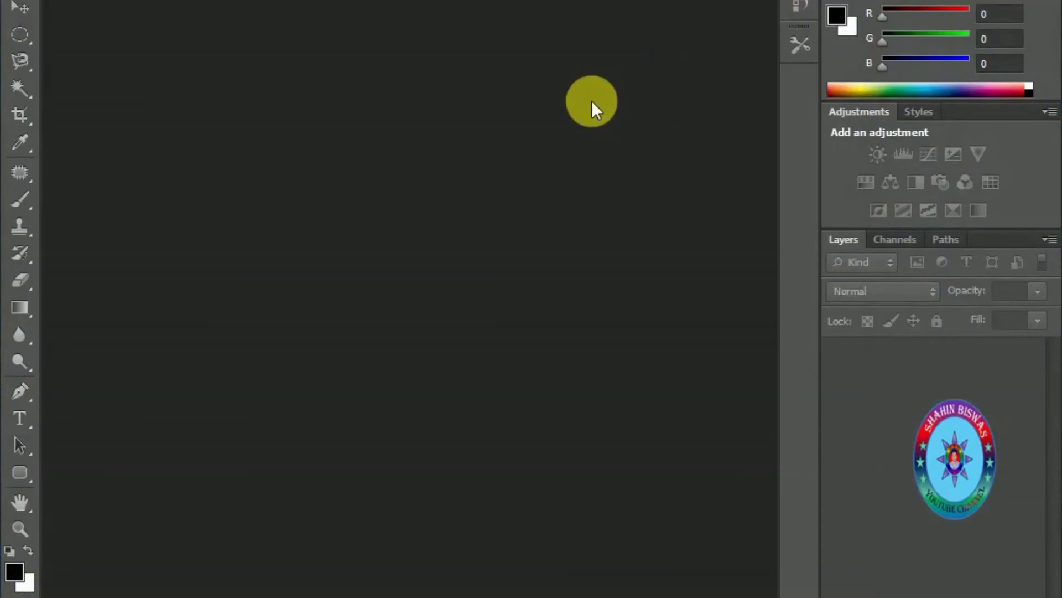
{"action": "key", "text": "ctrl+n"}
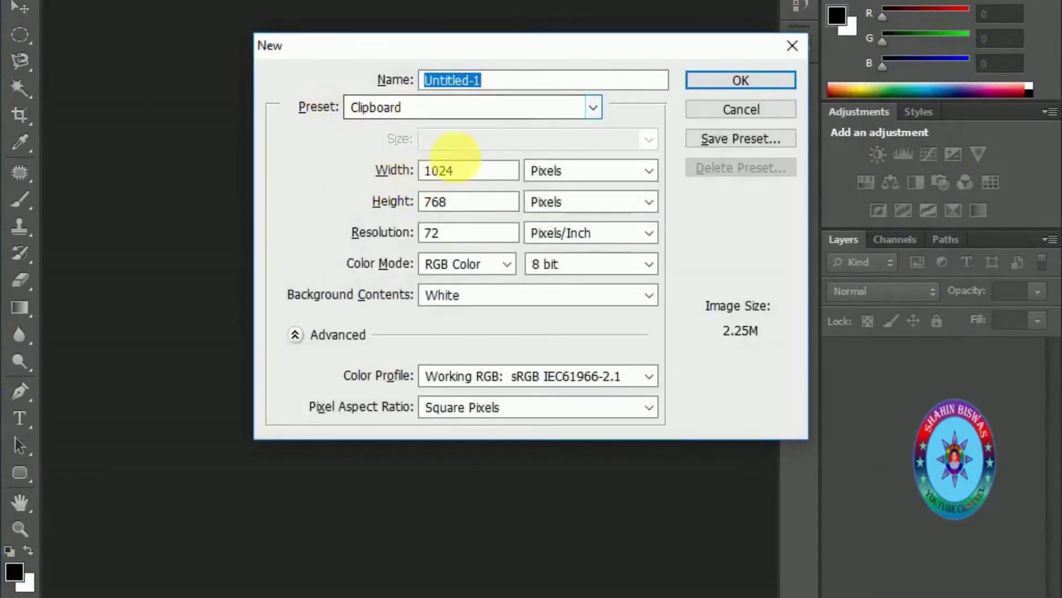
{"action": "left_click", "coordinate": [467, 171]}
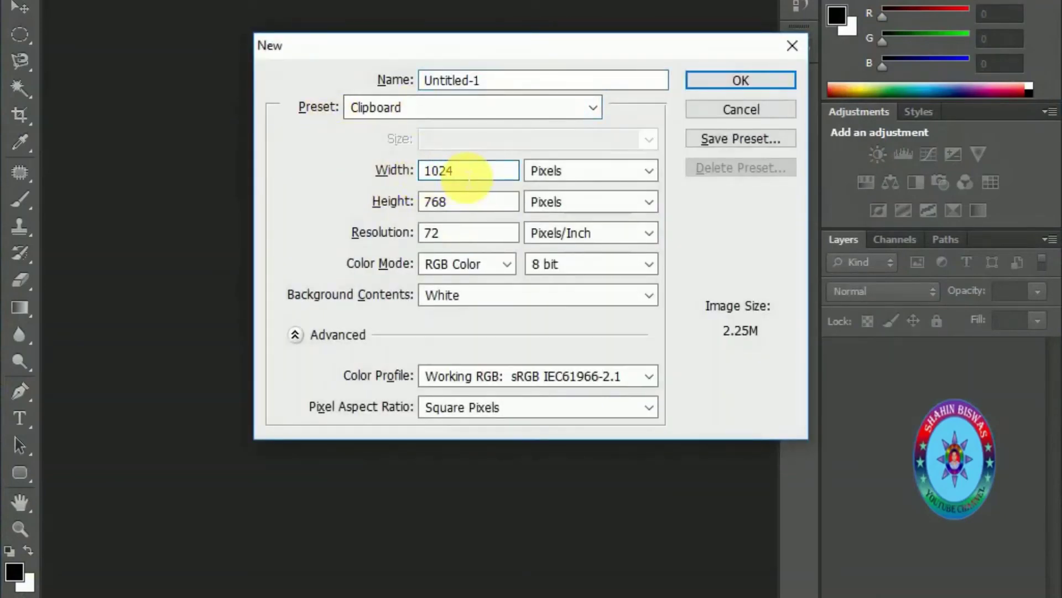
{"action": "key", "text": "BackSpace"}
{"action": "key", "text": "BackSpace"}
{"action": "key", "text": "BackSpace"}
{"action": "key", "text": "BackSpace"}
{"action": "type", "text": "300"}
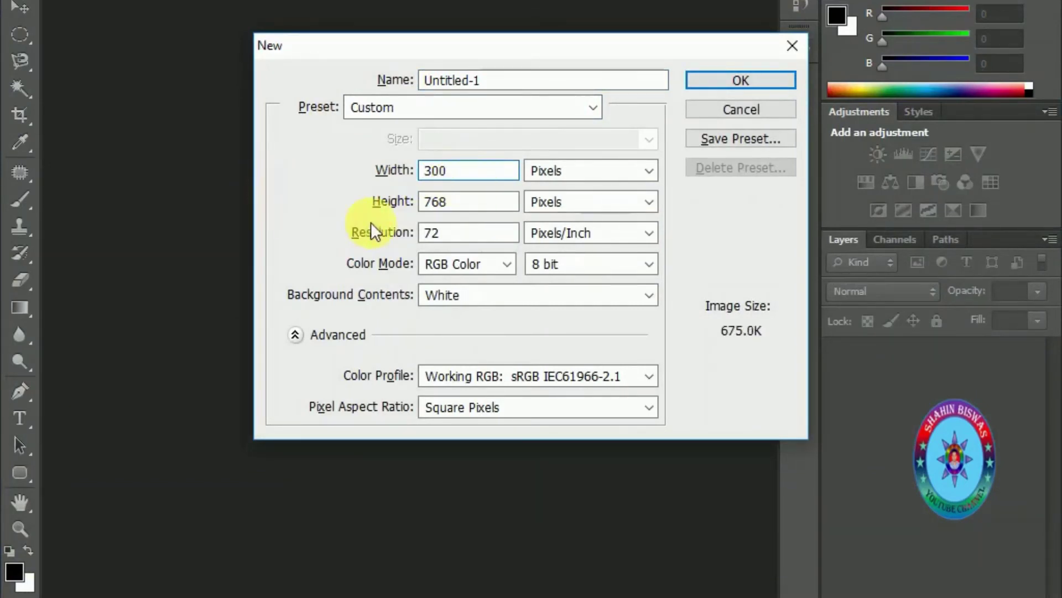
- Set the height to 300 pixels and resolution to 300 pixels/inch, then create it
{"action": "left_click", "coordinate": [463, 201]}
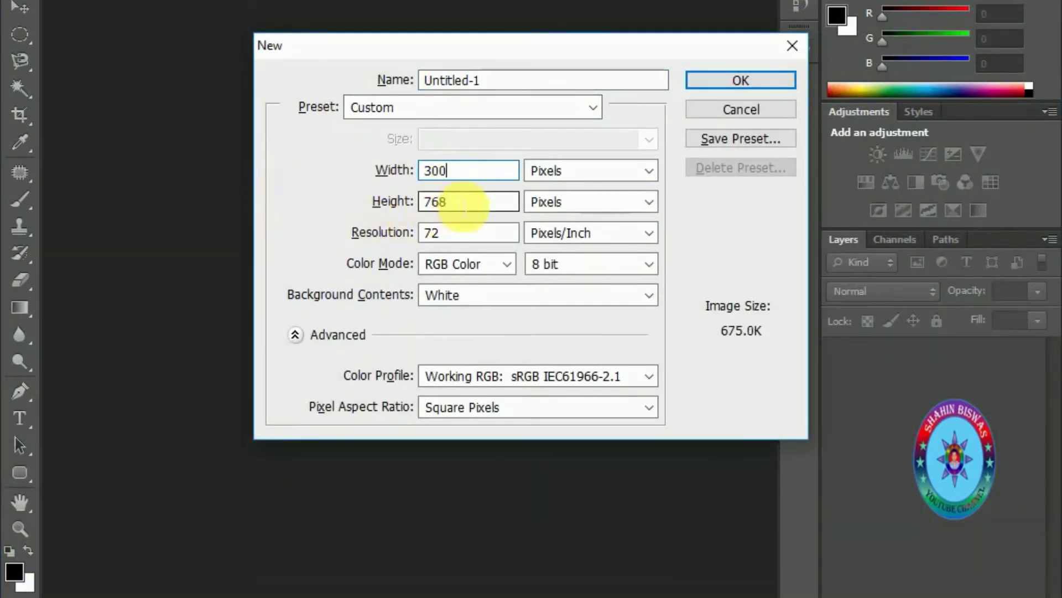
{"action": "key", "text": "BackSpace"}
{"action": "key", "text": "BackSpace"}
{"action": "key", "text": "BackSpace"}
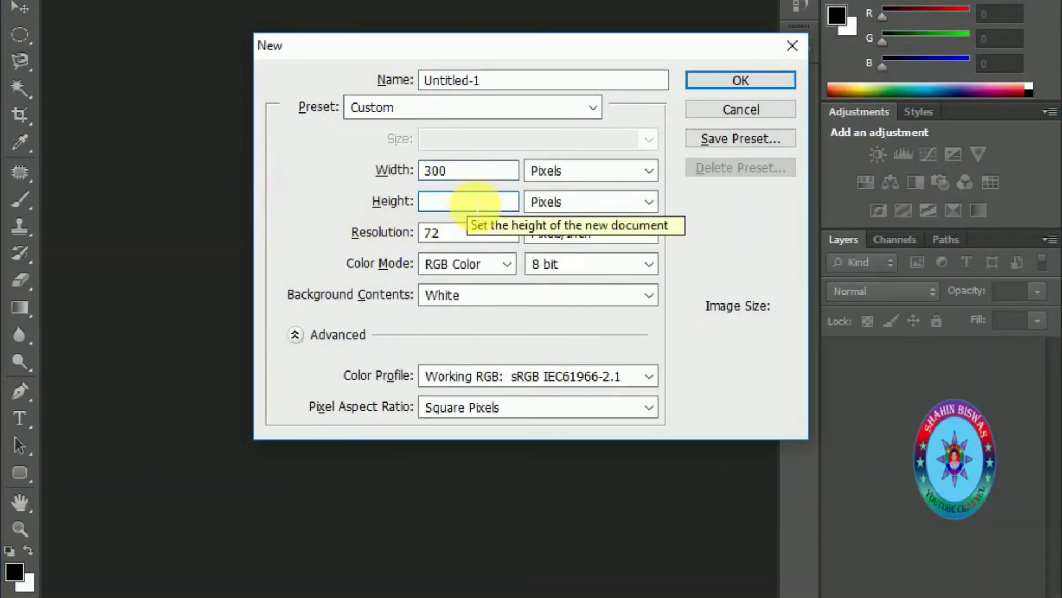
{"action": "type", "text": "300"}
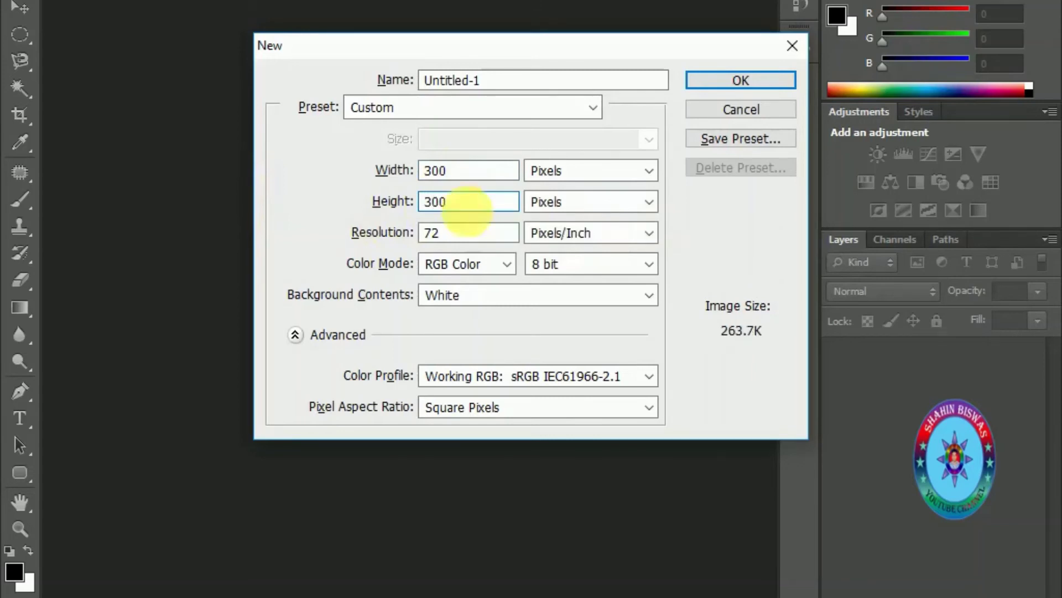
{"action": "left_click", "coordinate": [472, 241]}
{"action": "key", "text": "BackSpace"}
{"action": "key", "text": "BackSpace"}
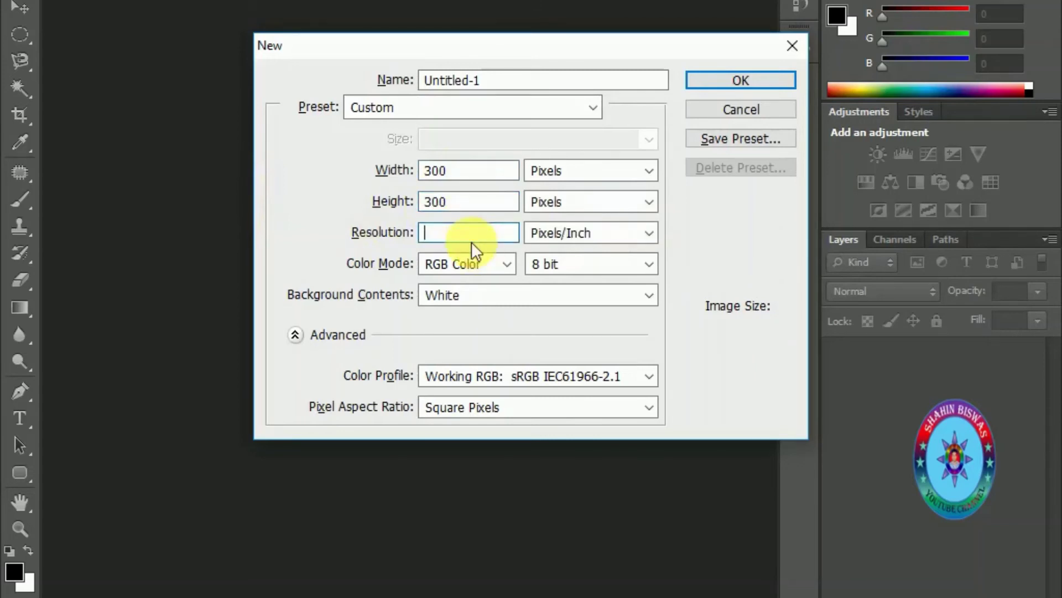
{"action": "type", "text": "300"}
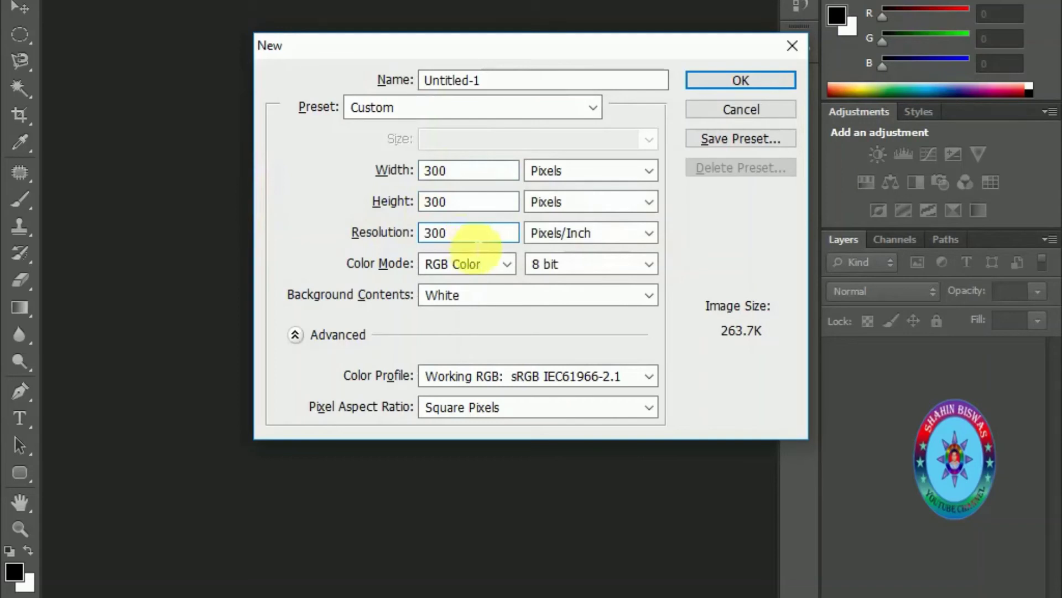
{"action": "left_click", "coordinate": [722, 85]}
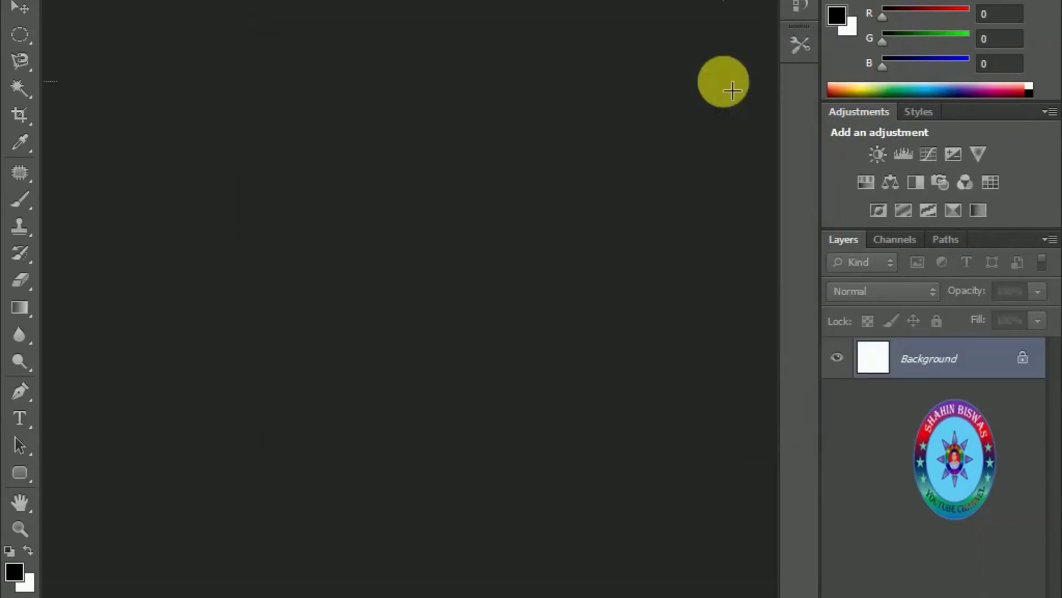
- Open the 89257621 passport photo from the Desktop
{"action": "left_click", "coordinate": [52, 0]}
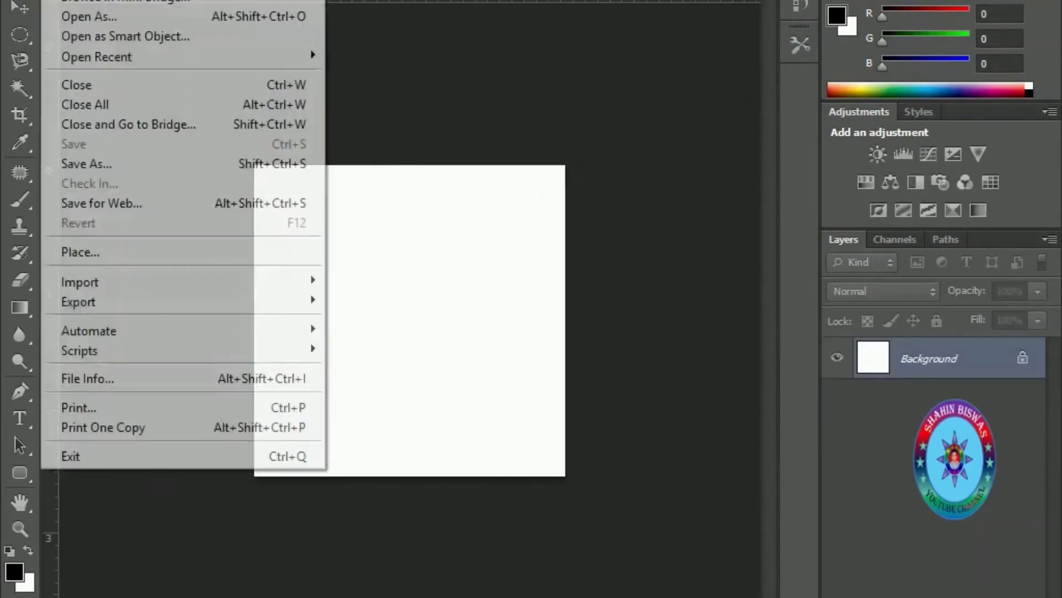
{"action": "left_click", "coordinate": [75, 0]}
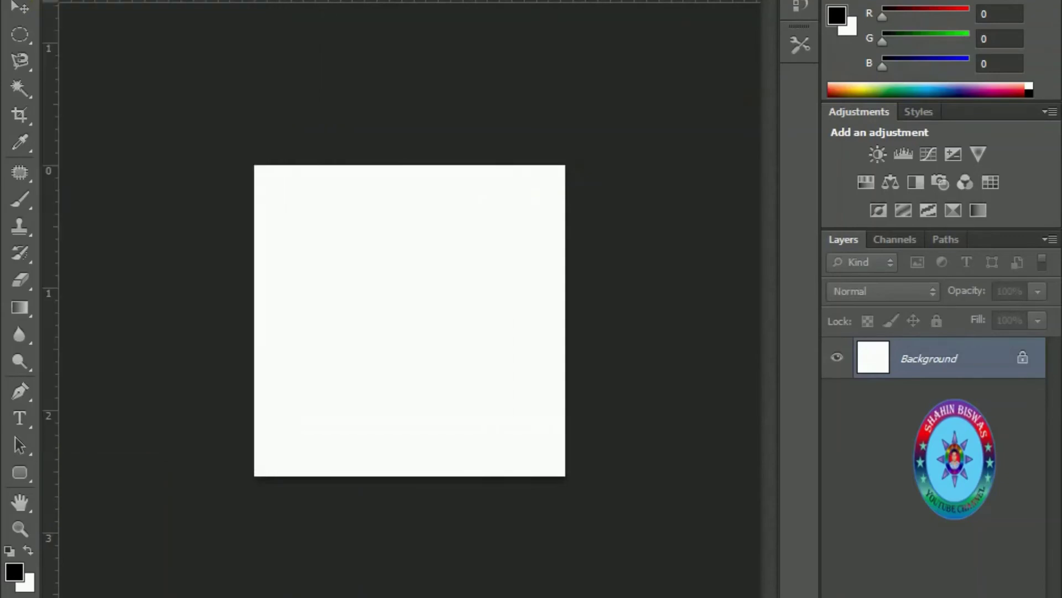
{"action": "scroll", "coordinate": [620, 232], "scroll_direction": "down", "scroll_amount": 5}
{"action": "scroll", "coordinate": [620, 233], "scroll_direction": "down", "scroll_amount": 5}
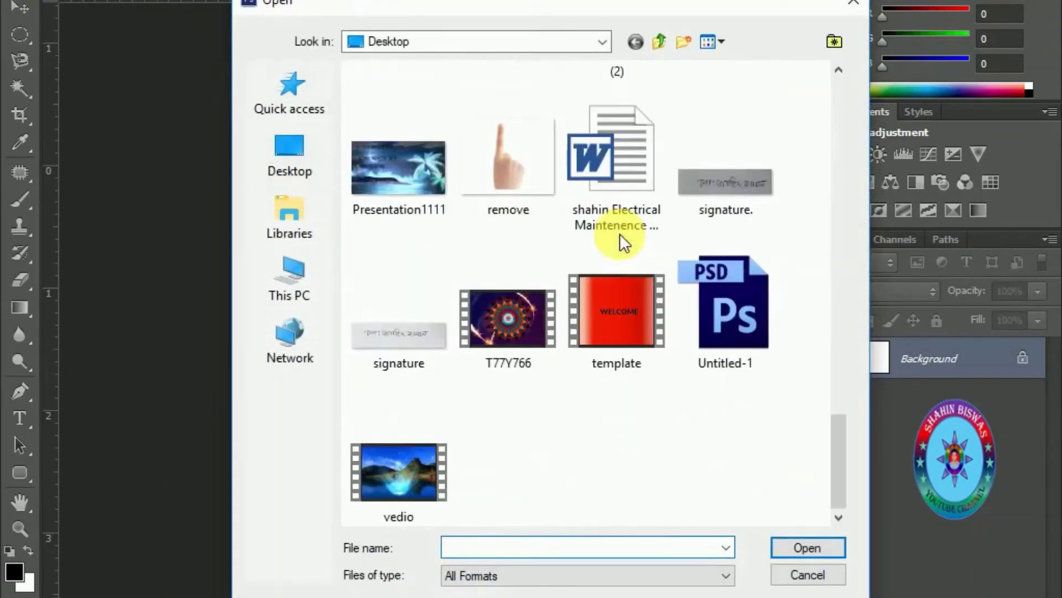
{"action": "scroll", "coordinate": [619, 237], "scroll_direction": "up", "scroll_amount": 12}
{"action": "left_click", "coordinate": [771, 93]}
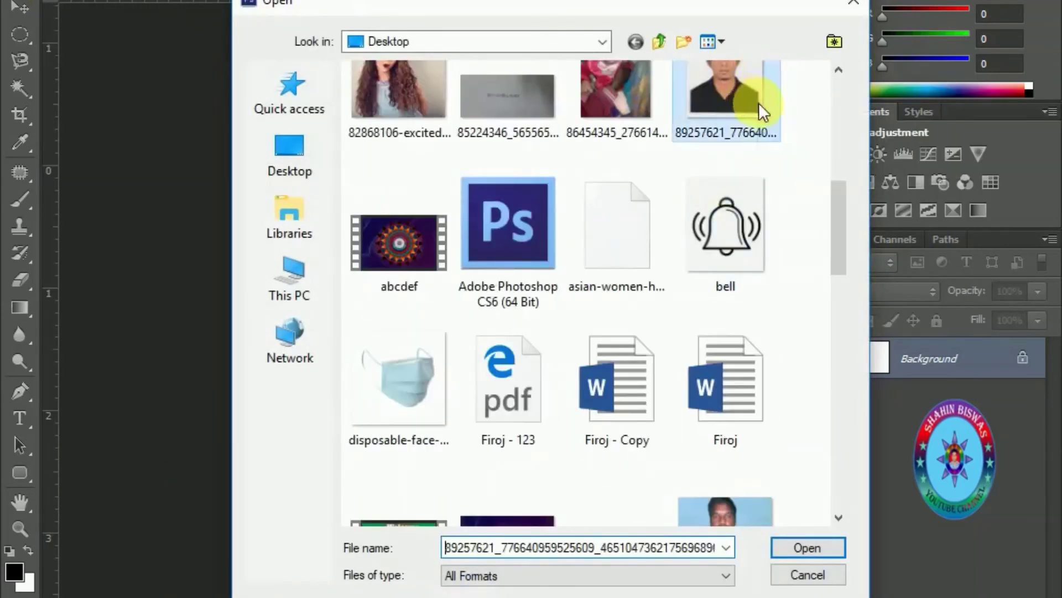
{"action": "scroll", "coordinate": [787, 486], "scroll_direction": "up", "scroll_amount": 1}
{"action": "left_click", "coordinate": [797, 551]}
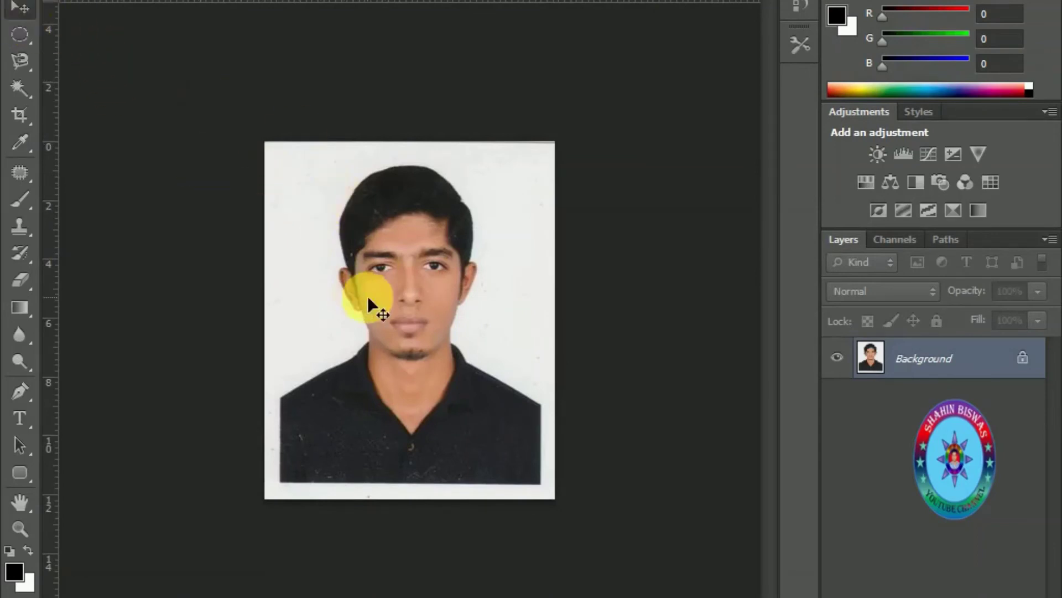
- Drag the passport photo onto the blank 300×300 canvas to create Layer 1
{"action": "left_click_drag", "start_coordinate": [368, 296], "coordinate": [153, 0]}
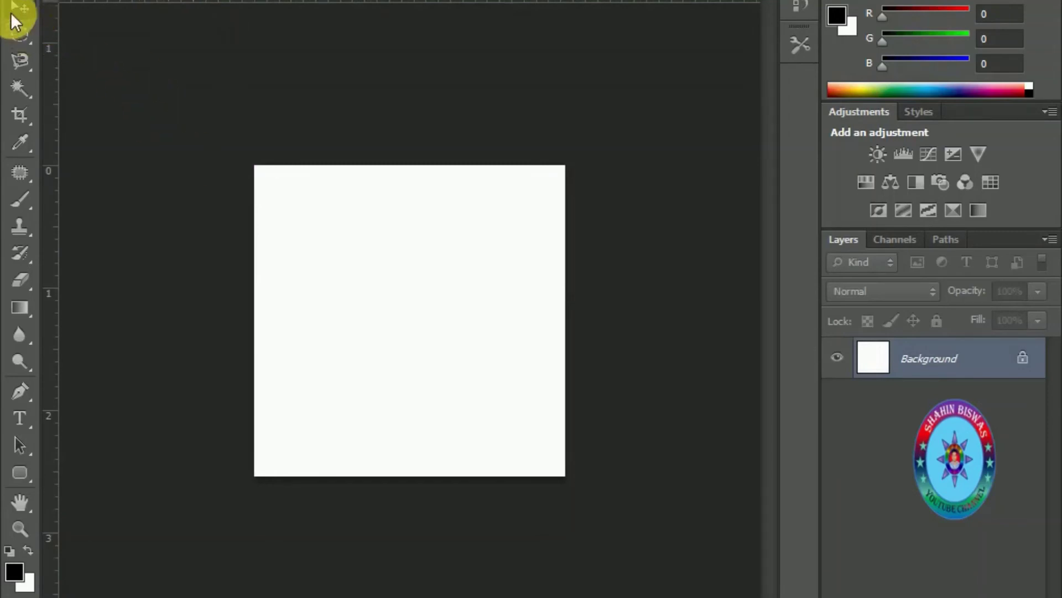
{"action": "left_click", "coordinate": [262, 2]}
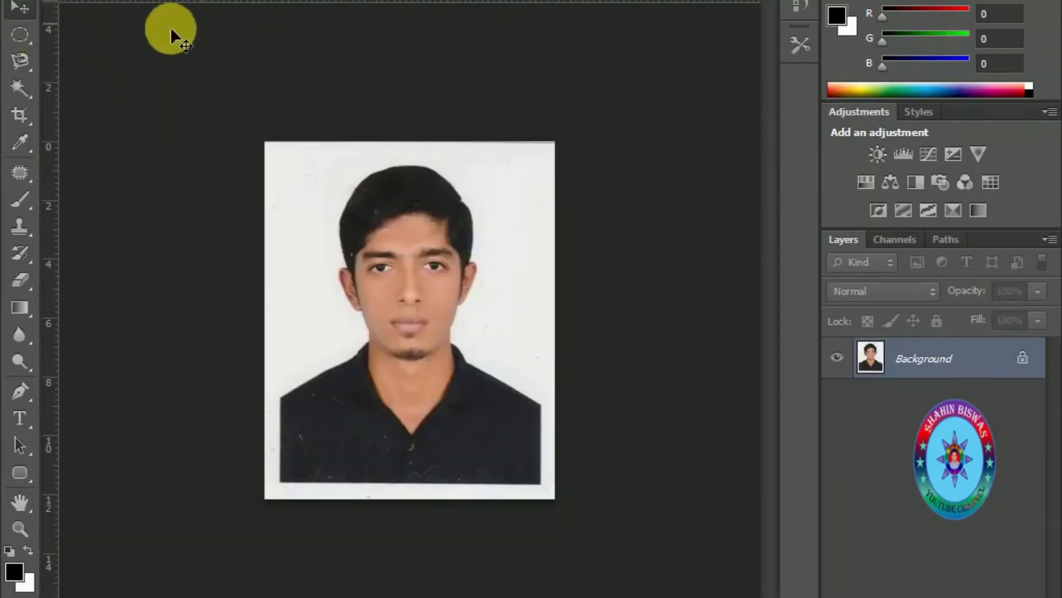
{"action": "left_click_drag", "start_coordinate": [462, 290], "coordinate": [395, 411]}
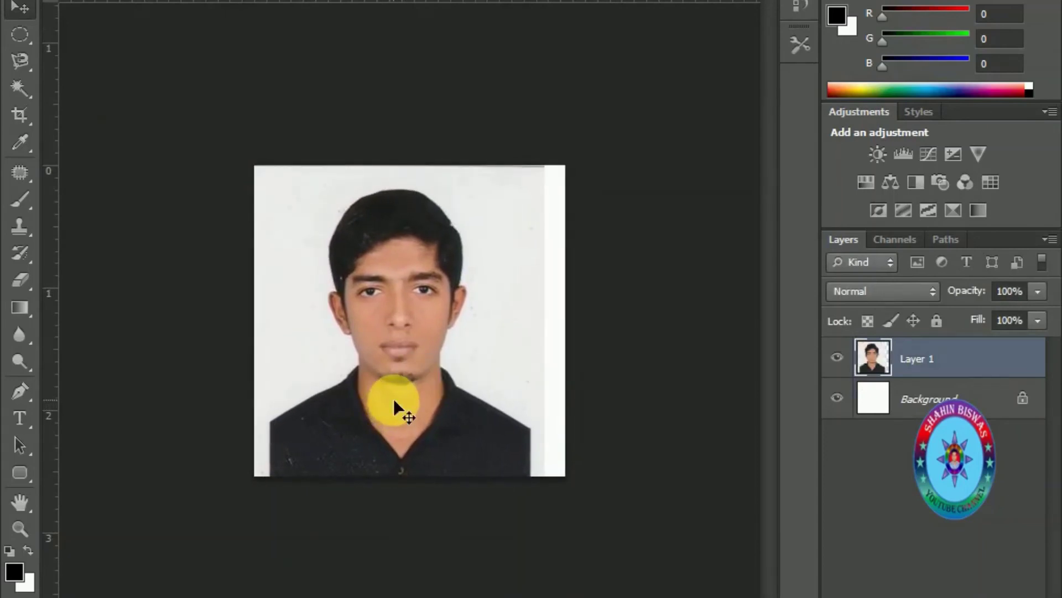
- Free-transform Layer 1 so the photo stretches to fill the square canvas
{"action": "key", "text": "ctrl+t"}
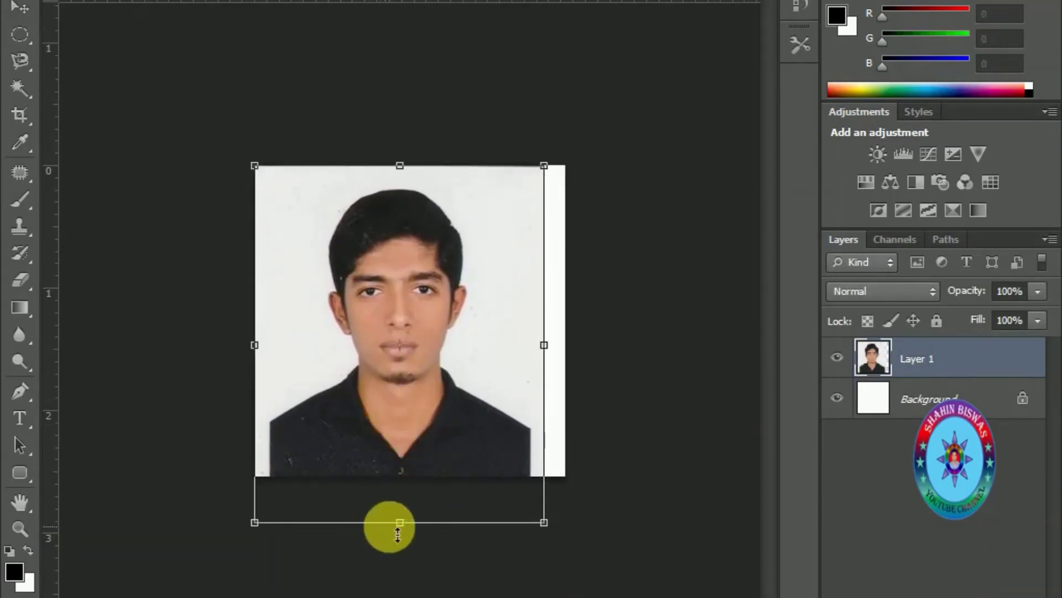
{"action": "left_click_drag", "start_coordinate": [399, 523], "coordinate": [419, 494]}
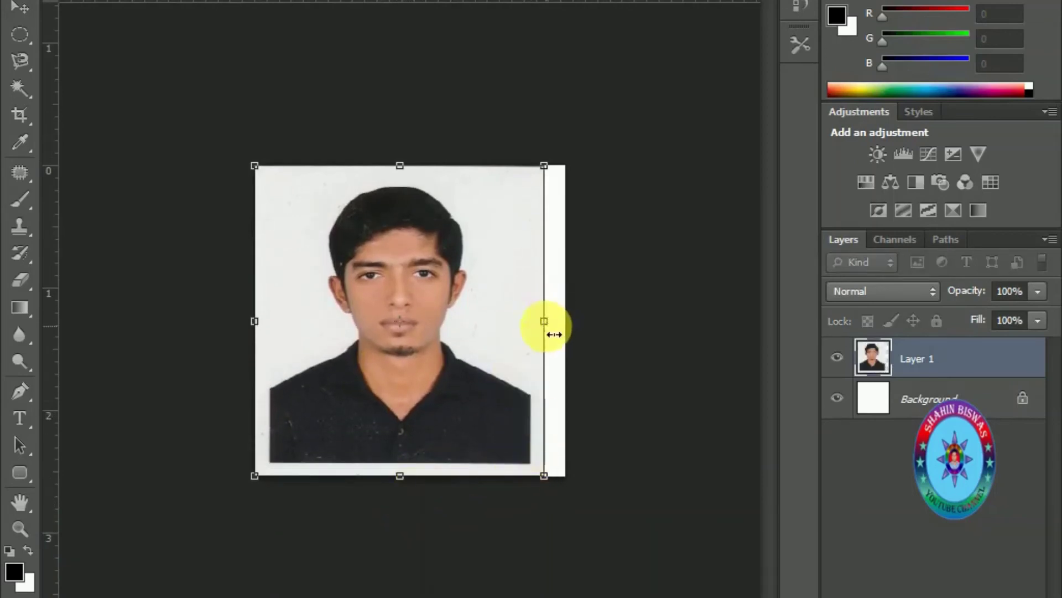
{"action": "mouse_move", "coordinate": [553, 334]}
{"action": "left_mouse_down"}
{"action": "mouse_move", "coordinate": [578, 334]}
{"action": "mouse_move", "coordinate": [552, 331]}
{"action": "mouse_move", "coordinate": [568, 336]}
{"action": "left_mouse_up"}
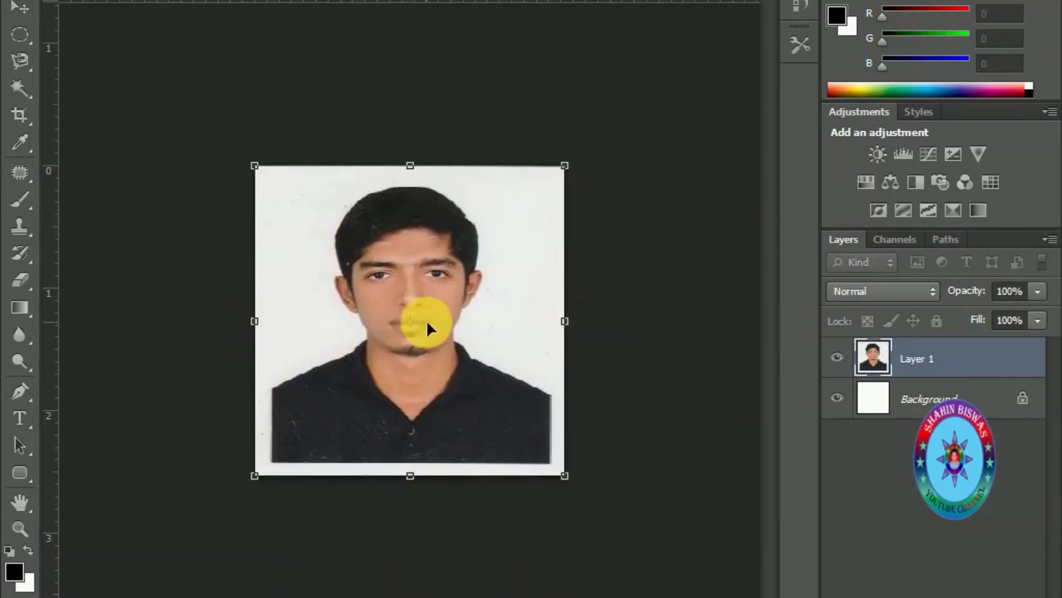
{"action": "key", "text": "Return"}
- Fade Layer 1 to 10% opacity, then return to the original passport photo document
{"action": "key", "text": "1"}
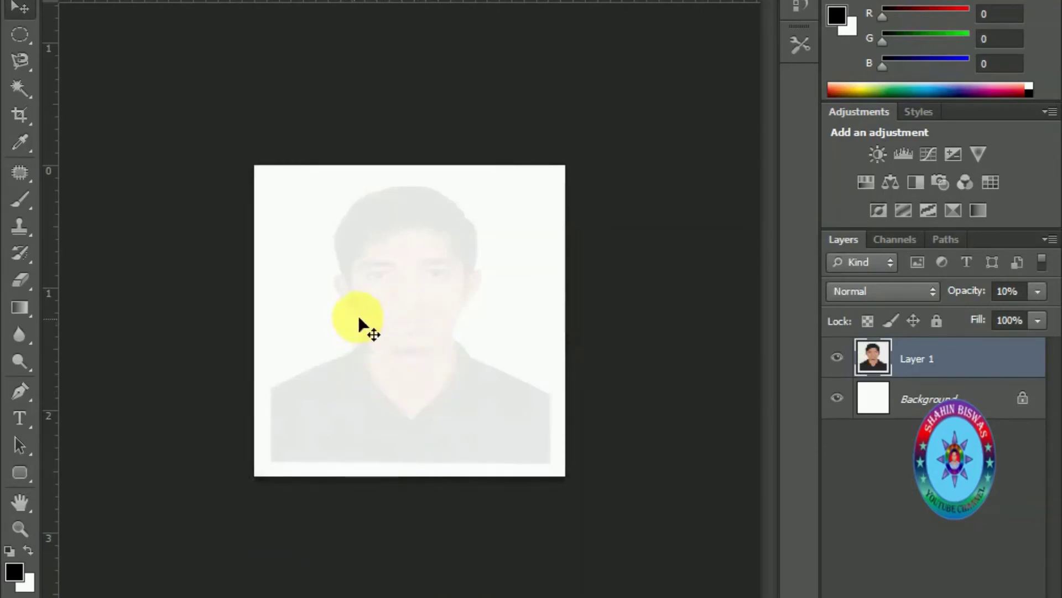
{"action": "right_click", "coordinate": [458, 266]}
{"action": "left_click", "coordinate": [318, 52]}
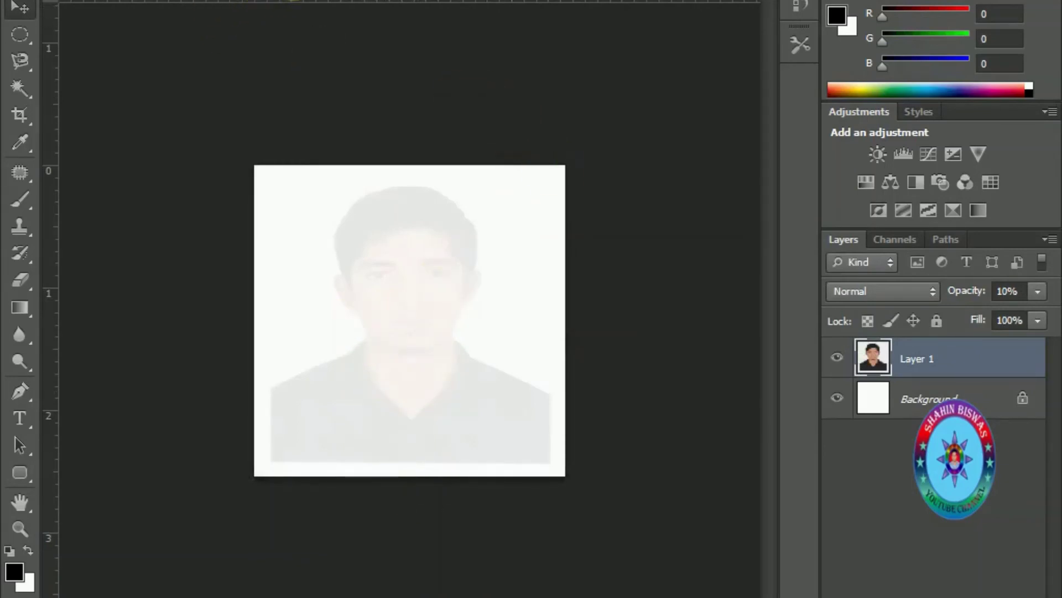
{"action": "left_click", "coordinate": [279, 0]}
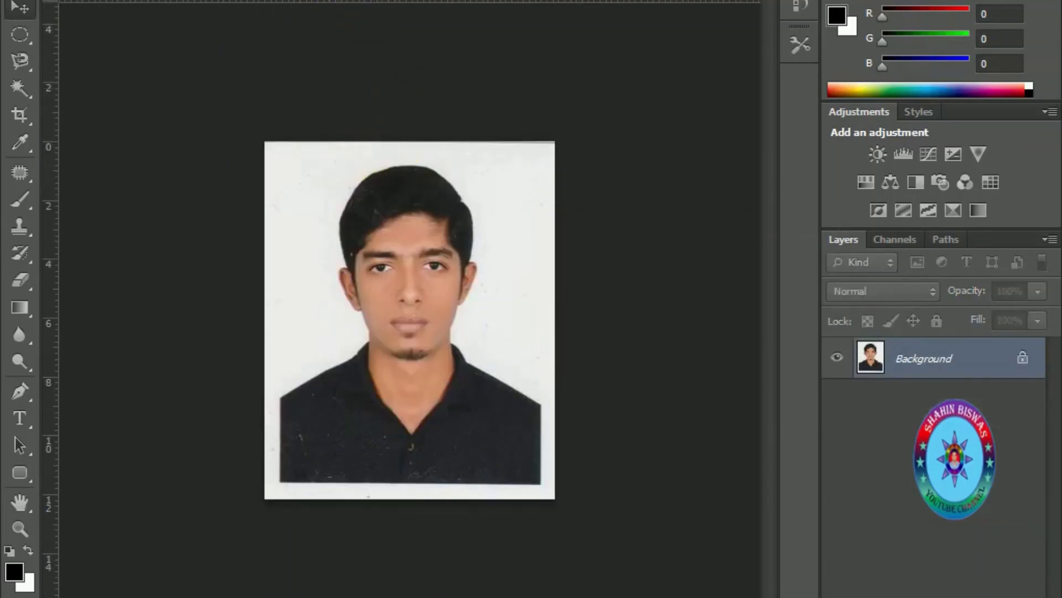
- Save the passport photo to the Desktop as JPEG, replacing the existing file and accepting default JPEG options
{"action": "left_click", "coordinate": [56, 0]}
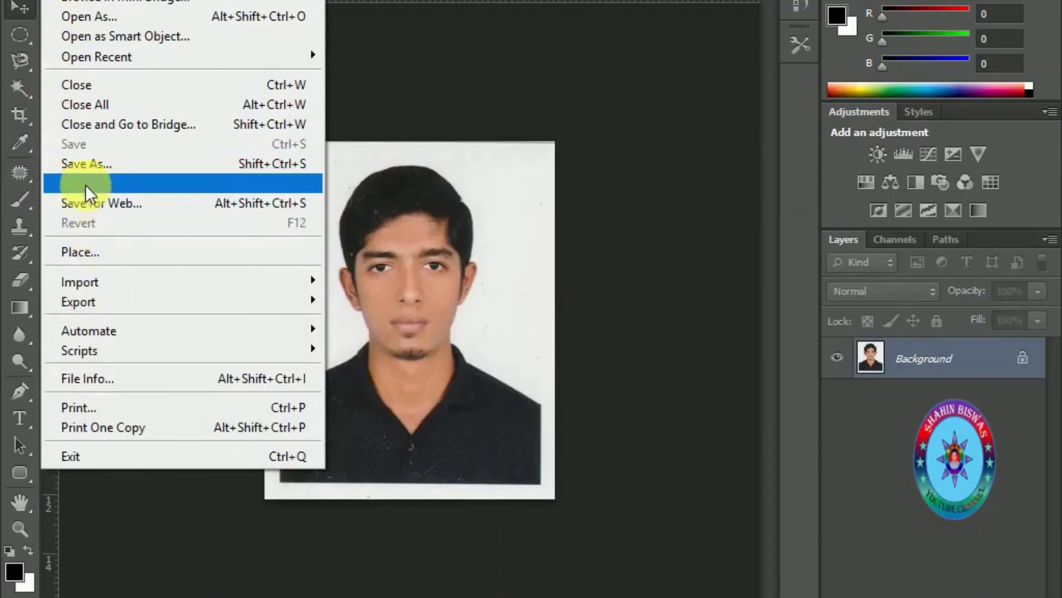
{"action": "left_click", "coordinate": [82, 164]}
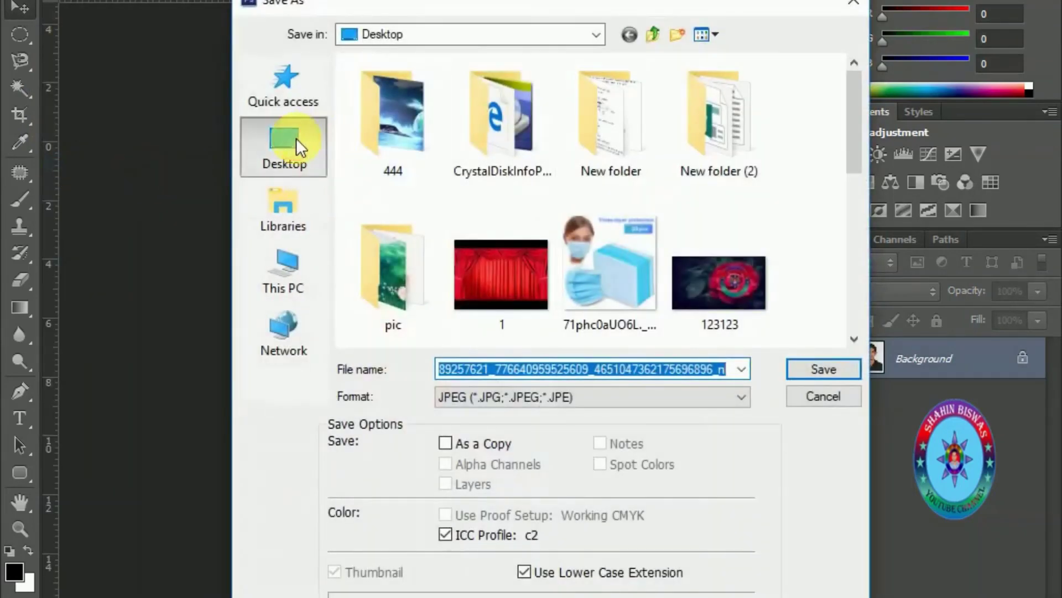
{"action": "left_click", "coordinate": [297, 147]}
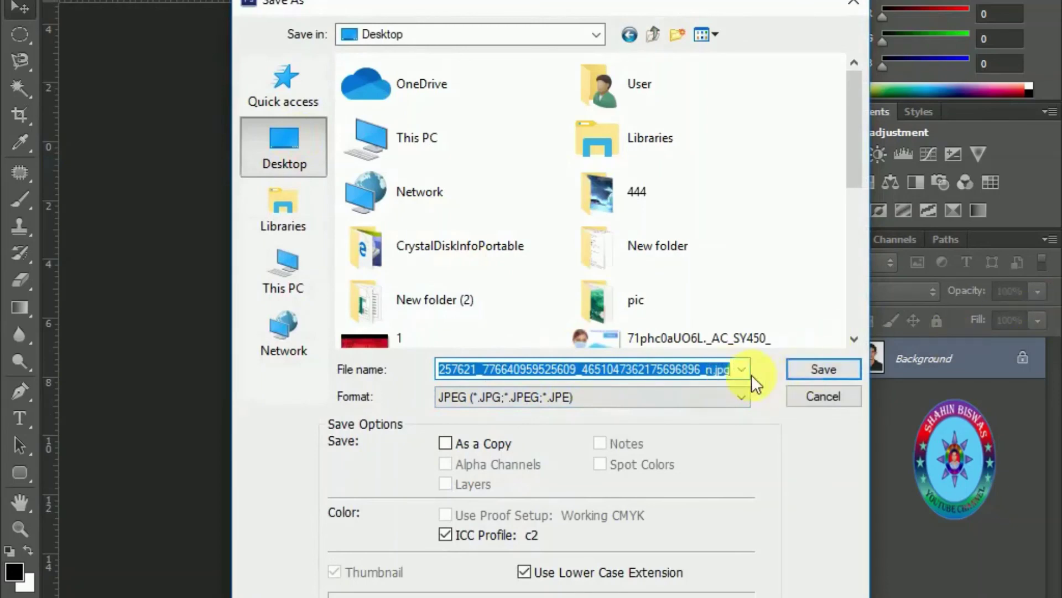
{"action": "left_click", "coordinate": [811, 369]}
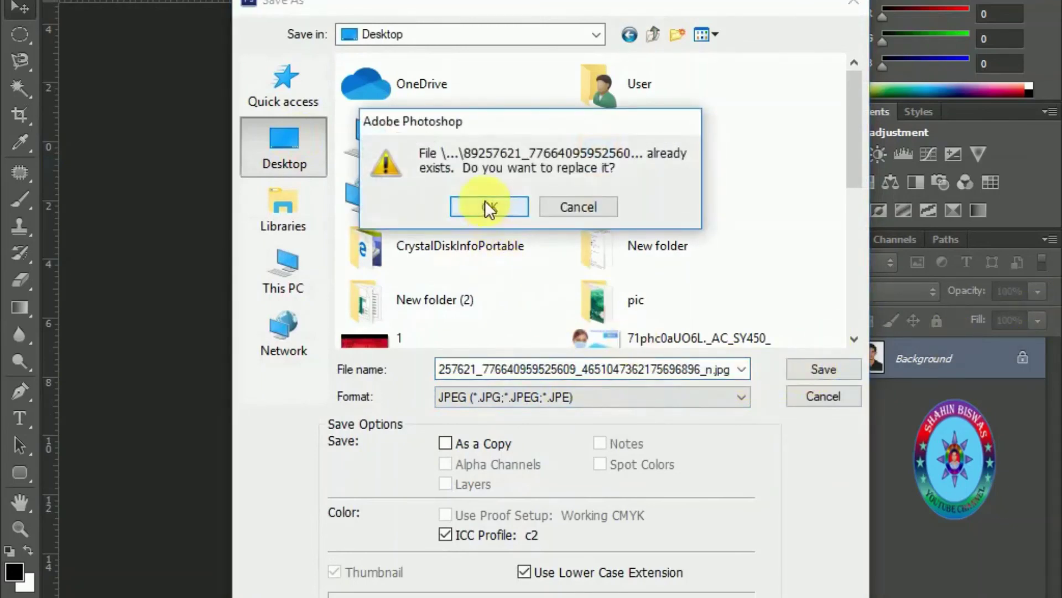
{"action": "left_click", "coordinate": [490, 208]}
{"action": "left_click", "coordinate": [665, 98]}
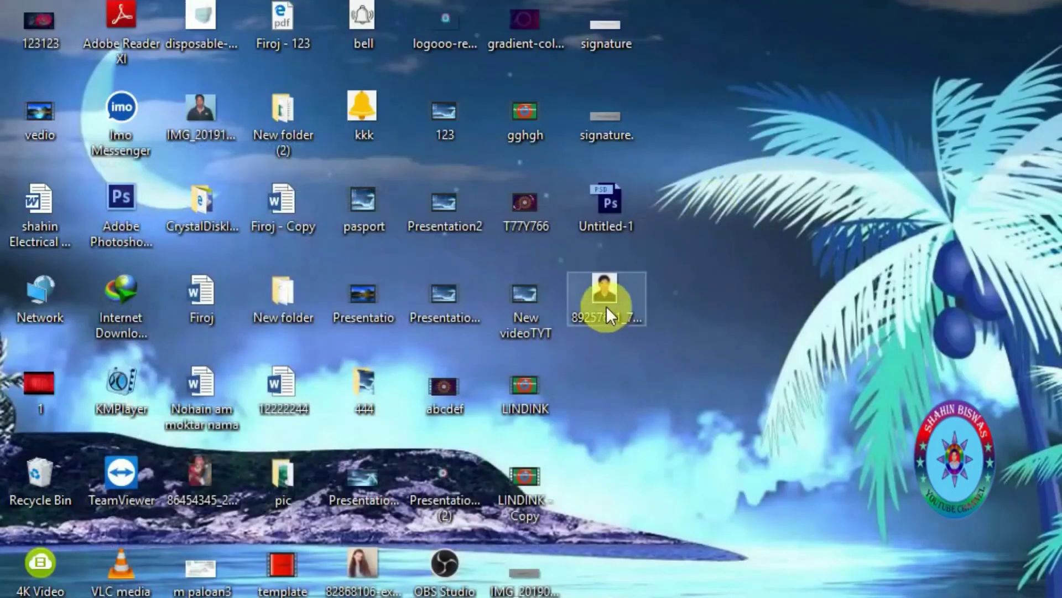
{"action": "left_click", "coordinate": [608, 303]}
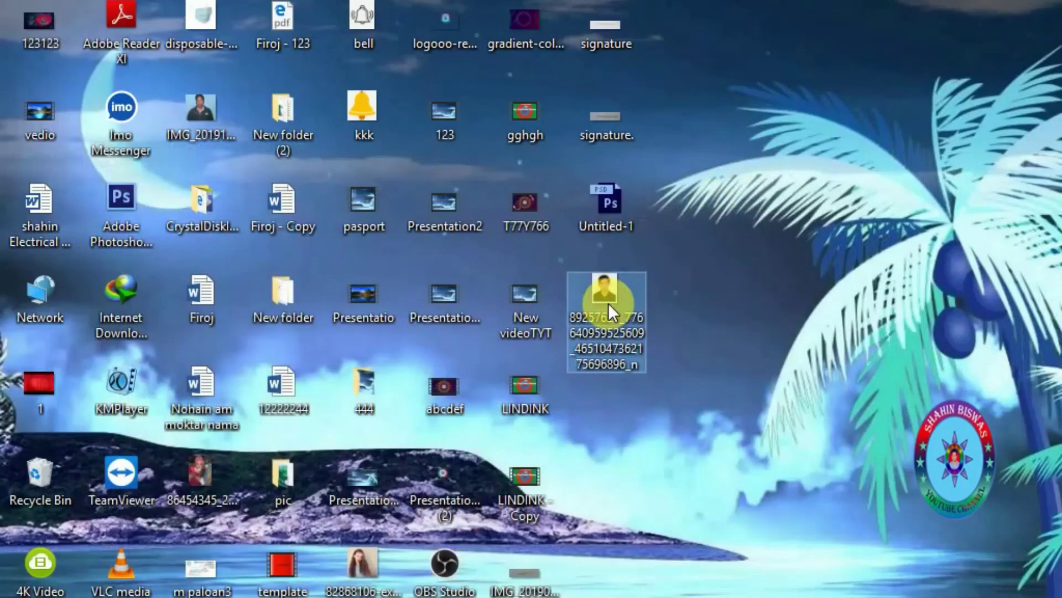
{"action": "right_click", "coordinate": [609, 303]}
{"action": "left_click", "coordinate": [701, 597]}
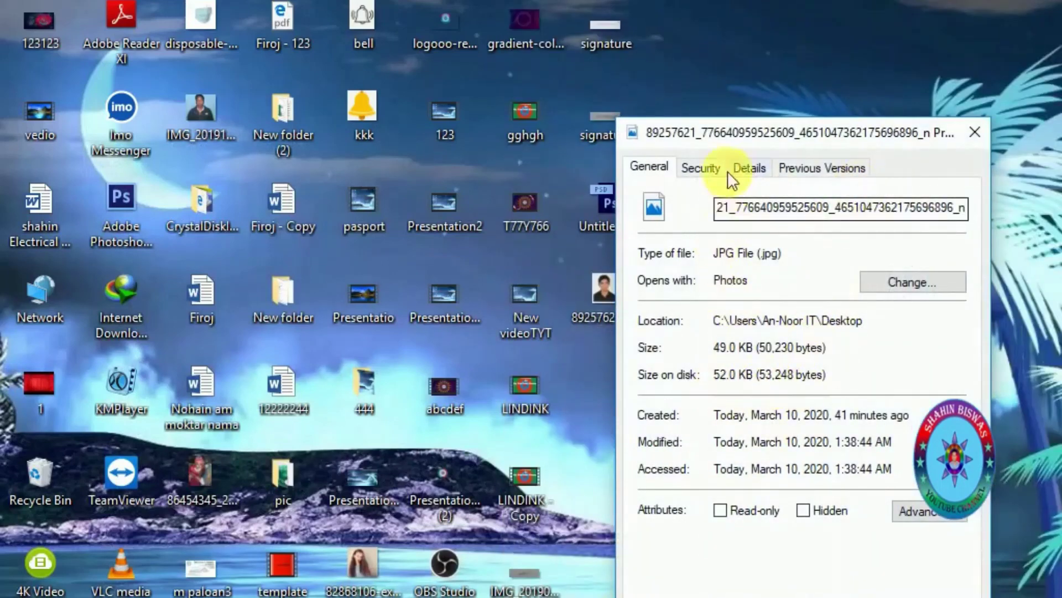
{"action": "left_click", "coordinate": [750, 167]}
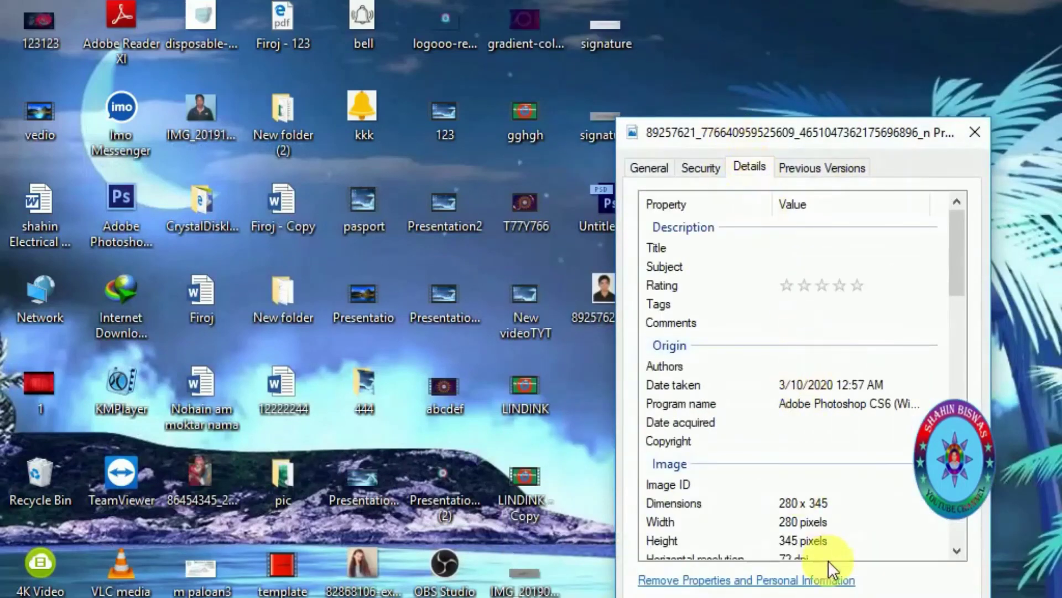
{"action": "scroll", "coordinate": [813, 513], "scroll_direction": "down", "scroll_amount": 9}
{"action": "left_click", "coordinate": [780, 419]}
{"action": "scroll", "coordinate": [778, 409], "scroll_direction": "down", "scroll_amount": 1}
{"action": "scroll", "coordinate": [778, 410], "scroll_direction": "down", "scroll_amount": 8}
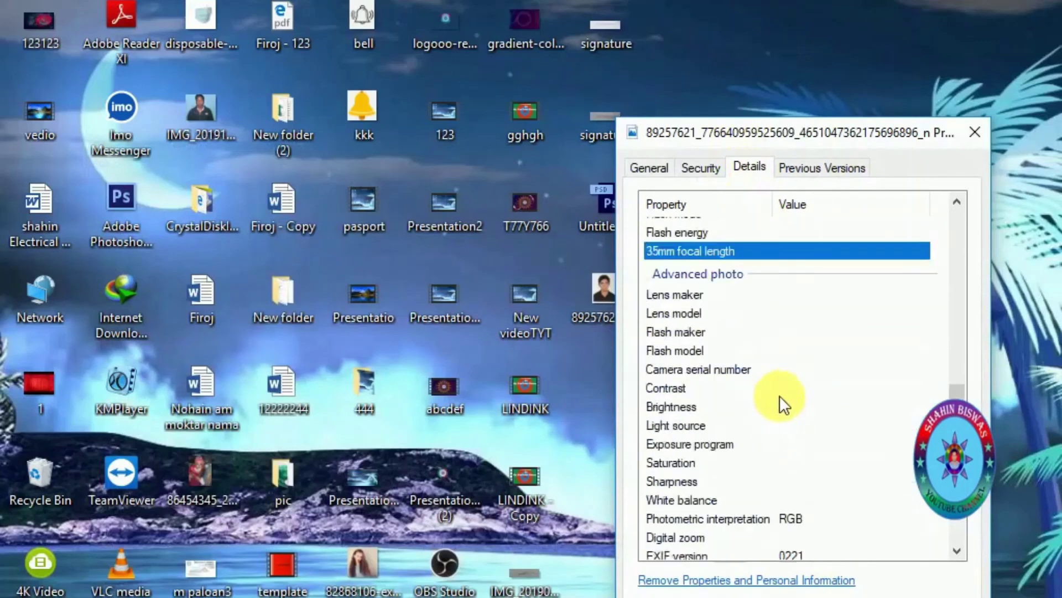
{"action": "scroll", "coordinate": [779, 393], "scroll_direction": "up", "scroll_amount": 8}
{"action": "scroll", "coordinate": [778, 393], "scroll_direction": "up", "scroll_amount": 7}
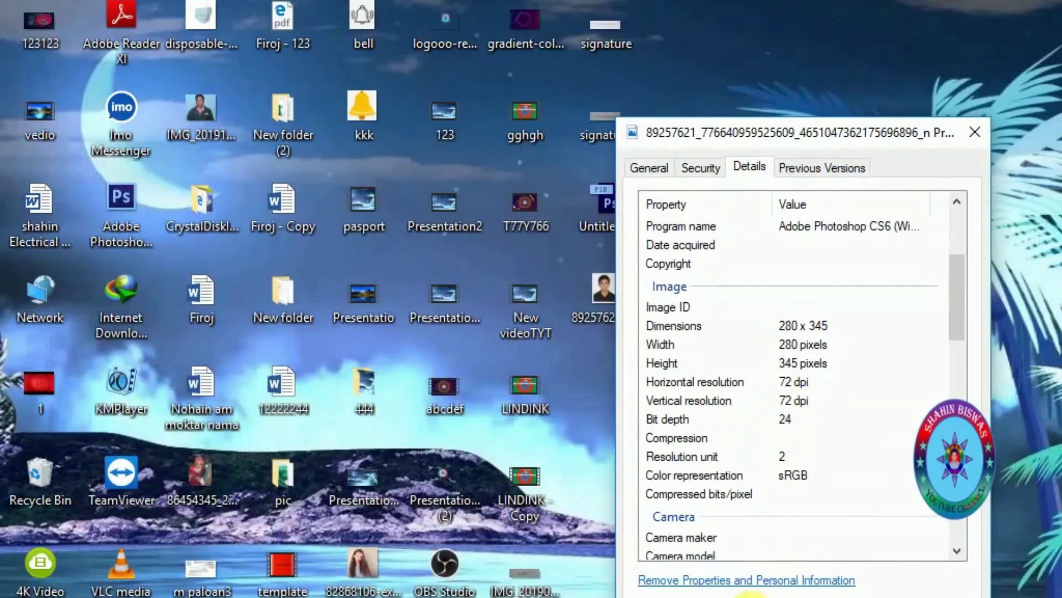
{"action": "left_click", "coordinate": [769, 597]}
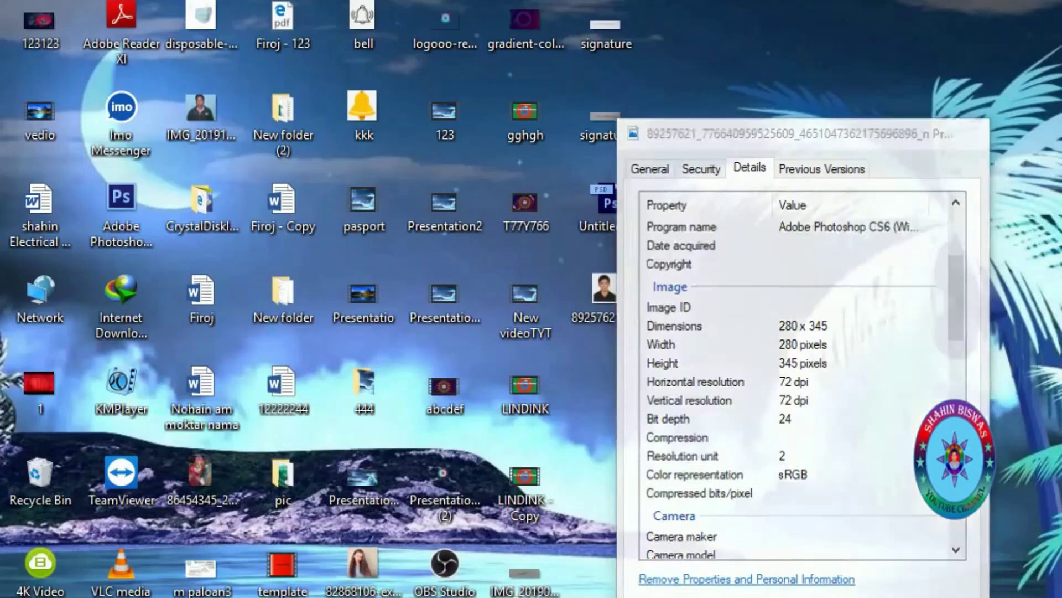